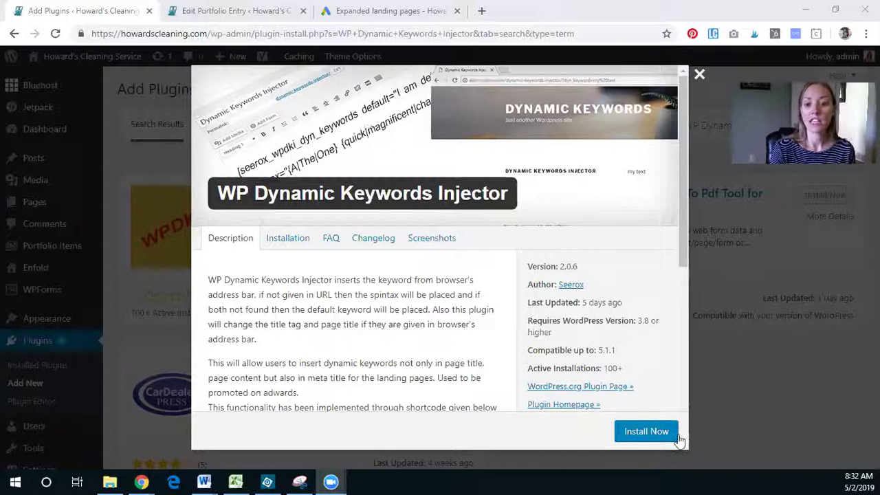
Install the WP Dynamic Keywords Injector plugin
{"action": "left_click", "coordinate": [644, 434]}
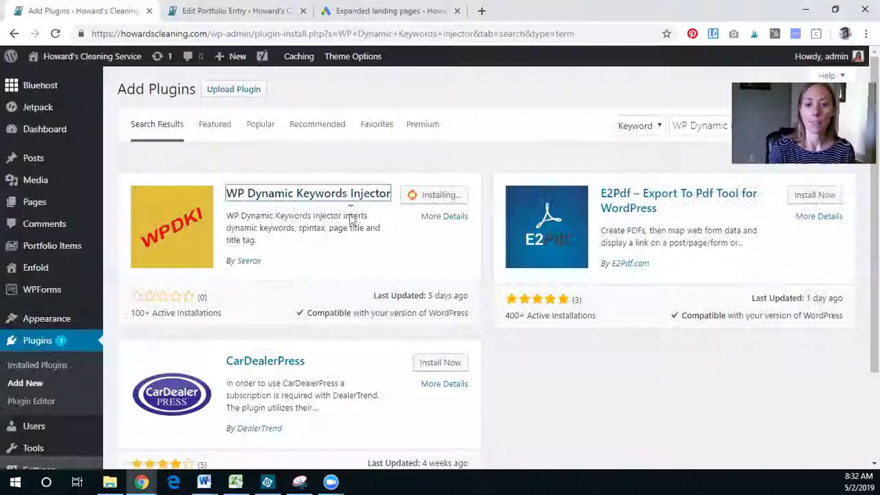
From the portfolio entry being edited, open its live Carpet Steam Cleaning page in a separate browser tab
{"action": "left_click", "coordinate": [232, 12]}
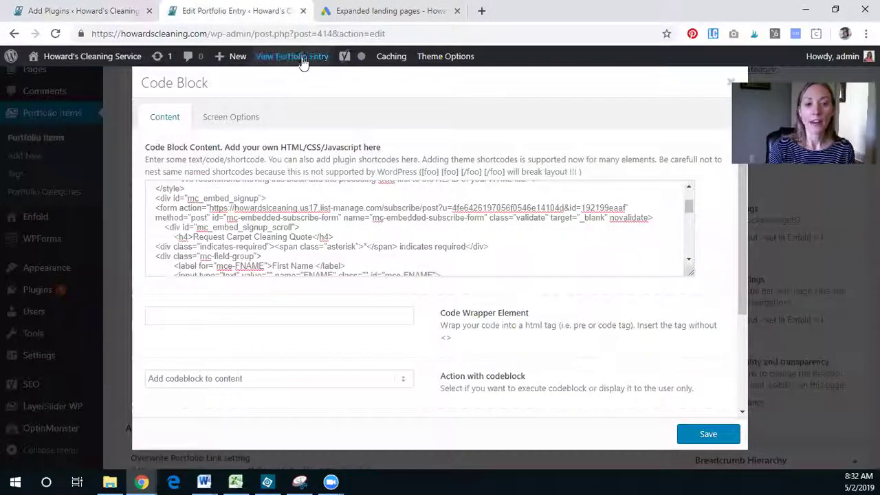
{"action": "right_click", "coordinate": [314, 59]}
{"action": "left_click", "coordinate": [344, 66]}
{"action": "left_click", "coordinate": [366, 12]}
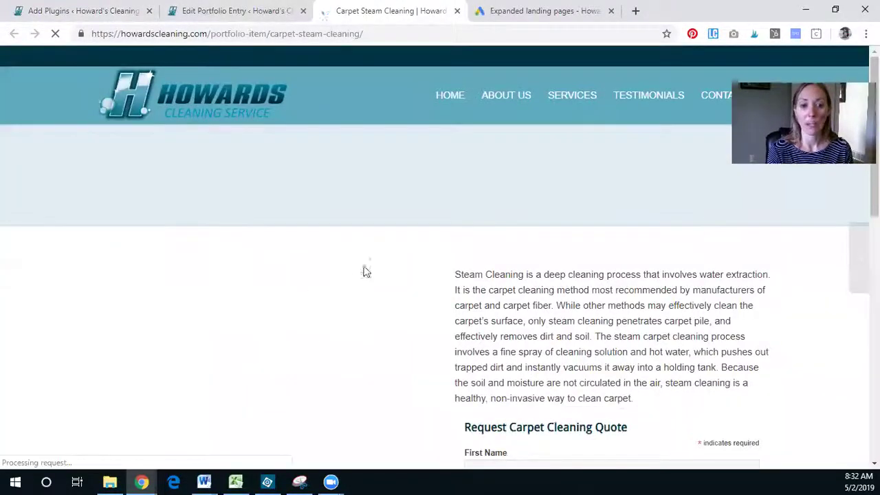
Examine the live page's title, the quote form heading and the contact paragraph for text that could hold dynamic keywords
{"action": "scroll", "coordinate": [584, 313], "scroll_direction": "down", "scroll_amount": 2}
{"action": "left_click_drag", "start_coordinate": [632, 306], "coordinate": [461, 305]}
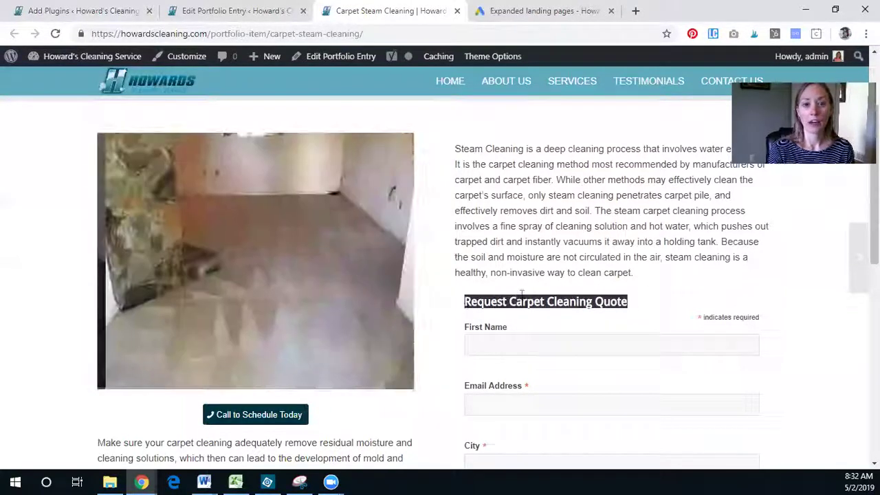
{"action": "scroll", "coordinate": [580, 314], "scroll_direction": "up", "scroll_amount": 1}
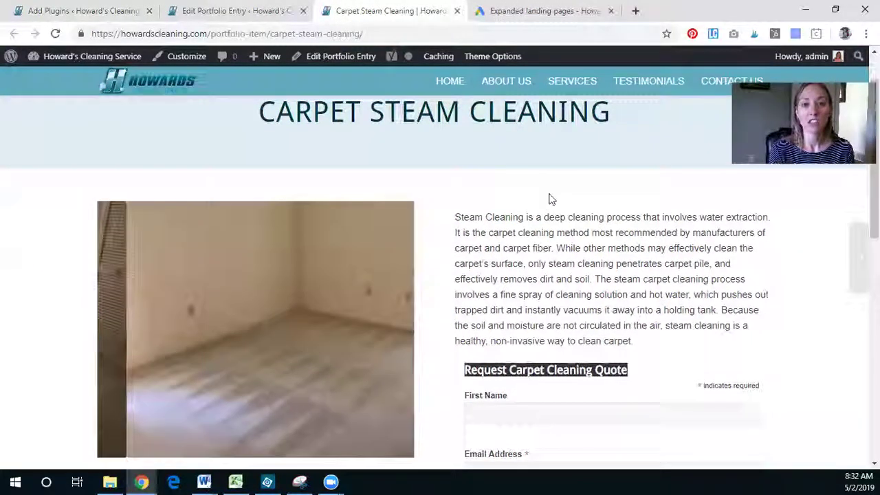
{"action": "scroll", "coordinate": [349, 162], "scroll_direction": "up", "scroll_amount": 1}
{"action": "left_click_drag", "start_coordinate": [313, 164], "coordinate": [604, 170]}
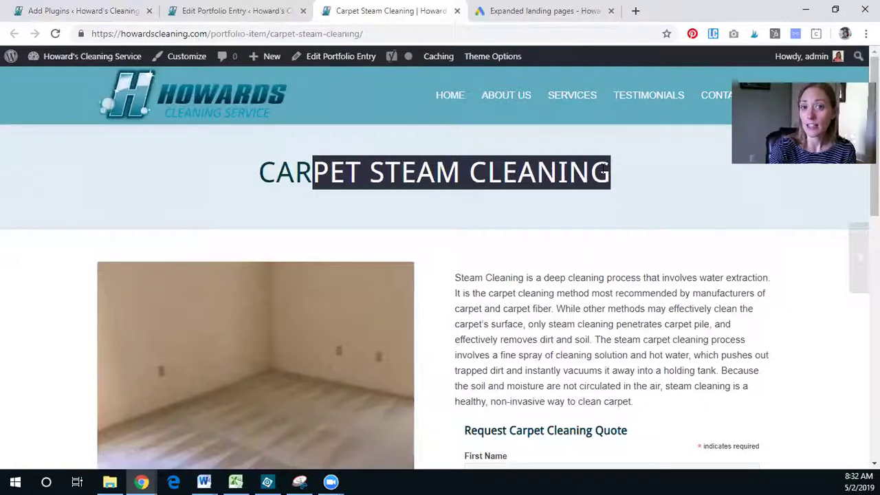
{"action": "scroll", "coordinate": [639, 409], "scroll_direction": "down", "scroll_amount": 4}
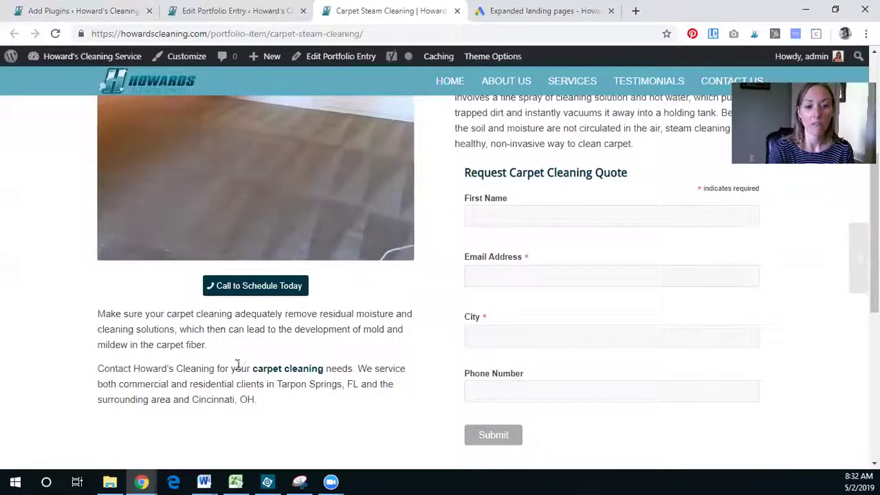
{"action": "left_click_drag", "start_coordinate": [237, 367], "coordinate": [333, 383]}
{"action": "left_click", "coordinate": [332, 379]}
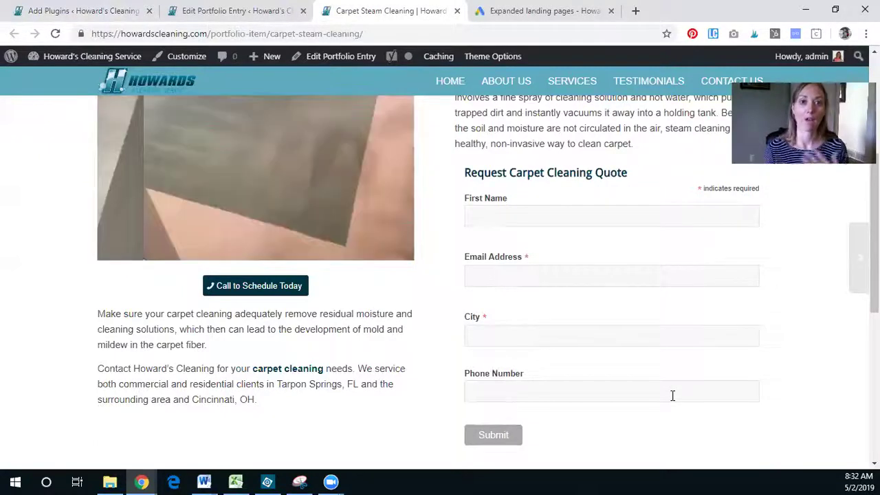
Locate the h4 heading "Request Carpet Cleaning Quote" in the portfolio entry's Code Block content and select that line
{"action": "left_click", "coordinate": [204, 10]}
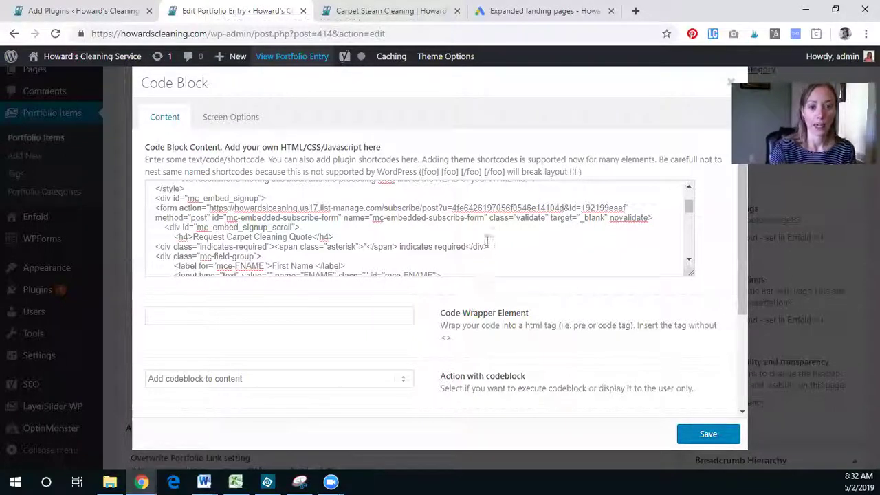
{"action": "scroll", "coordinate": [487, 240], "scroll_direction": "down", "scroll_amount": 1}
{"action": "scroll", "coordinate": [487, 241], "scroll_direction": "up", "scroll_amount": 2}
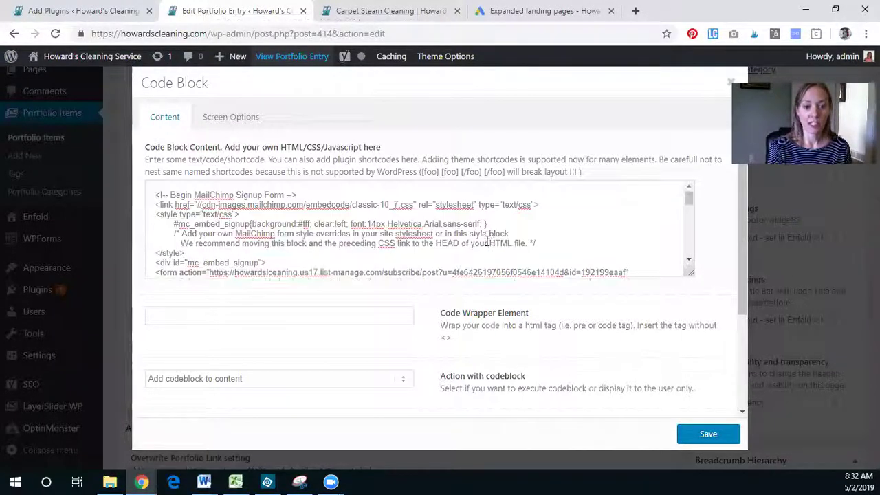
{"action": "scroll", "coordinate": [487, 240], "scroll_direction": "down", "scroll_amount": 1}
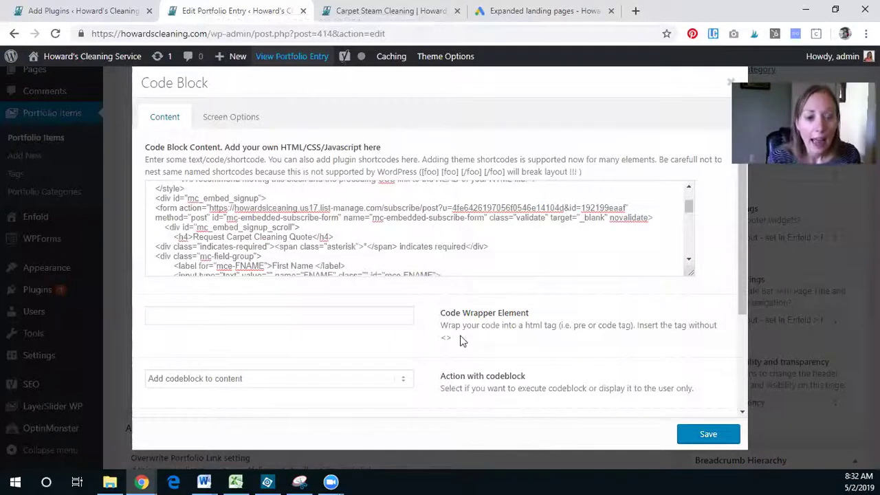
{"action": "left_click_drag", "start_coordinate": [341, 236], "coordinate": [172, 237]}
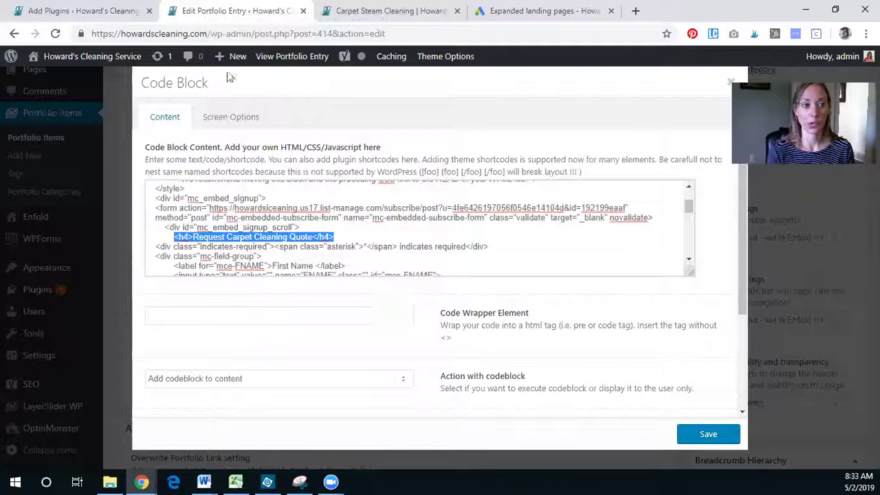
Activate the installed WP Dynamic Keywords Injector plugin
{"action": "left_click", "coordinate": [106, 11]}
{"action": "left_click", "coordinate": [450, 198]}
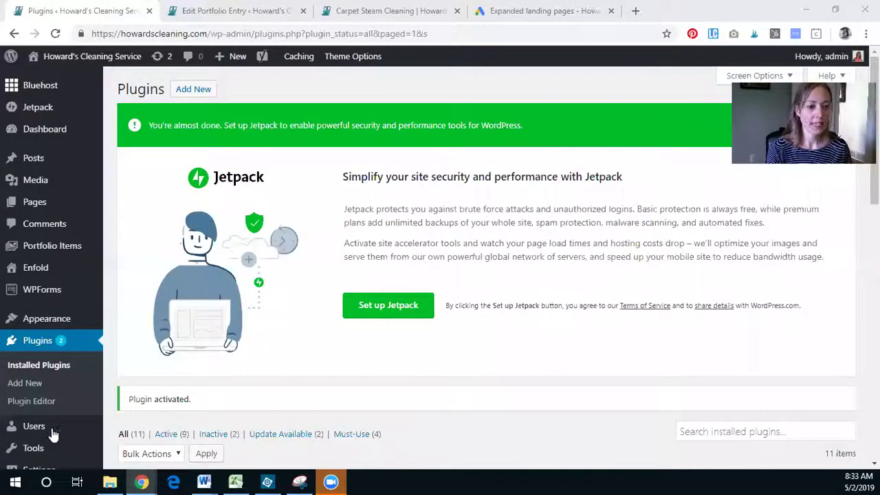
Open the WP Dynamic Keyword Injector settings and examine the sample link's query string, starting at the question mark
{"action": "scroll", "coordinate": [52, 431], "scroll_direction": "down", "scroll_amount": 2}
{"action": "left_click", "coordinate": [54, 406]}
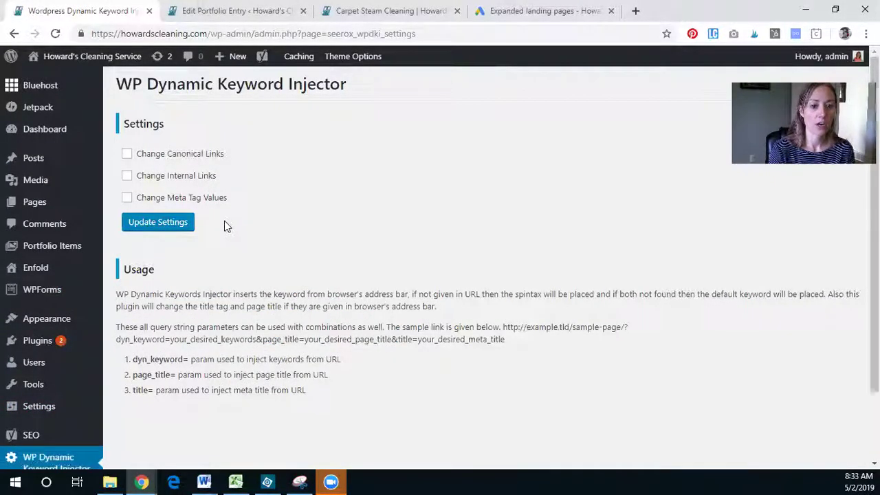
{"action": "scroll", "coordinate": [227, 226], "scroll_direction": "down", "scroll_amount": 2}
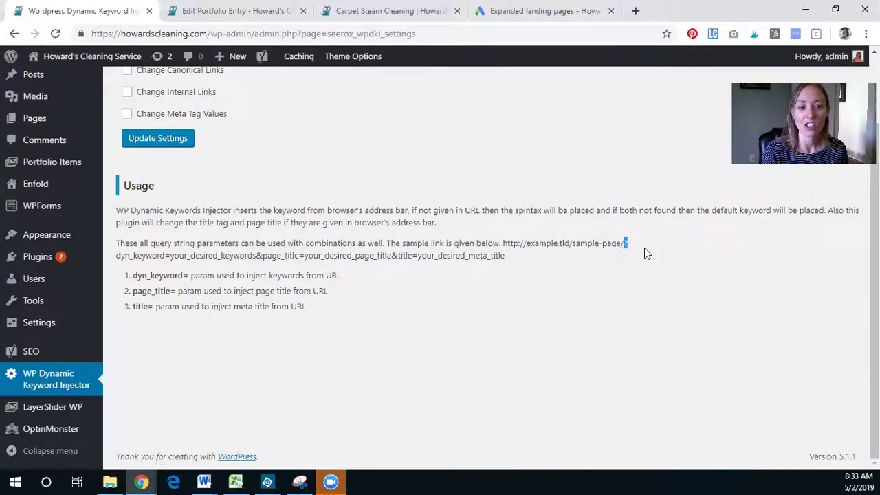
{"action": "left_click_drag", "start_coordinate": [645, 249], "coordinate": [516, 258]}
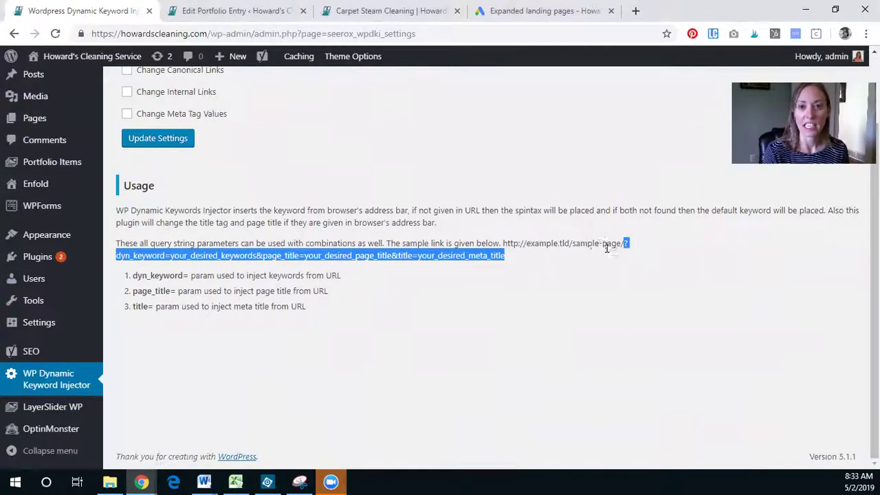
Switch to Google Ads, show the search keywords and open the final URL of the "residential carpet cleaning" keyword for editing
{"action": "left_click", "coordinate": [565, 10]}
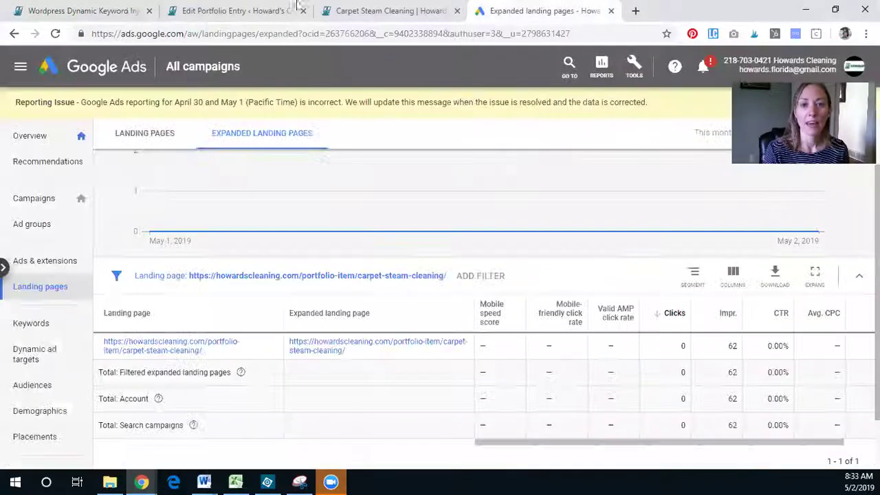
{"action": "left_click", "coordinate": [43, 12]}
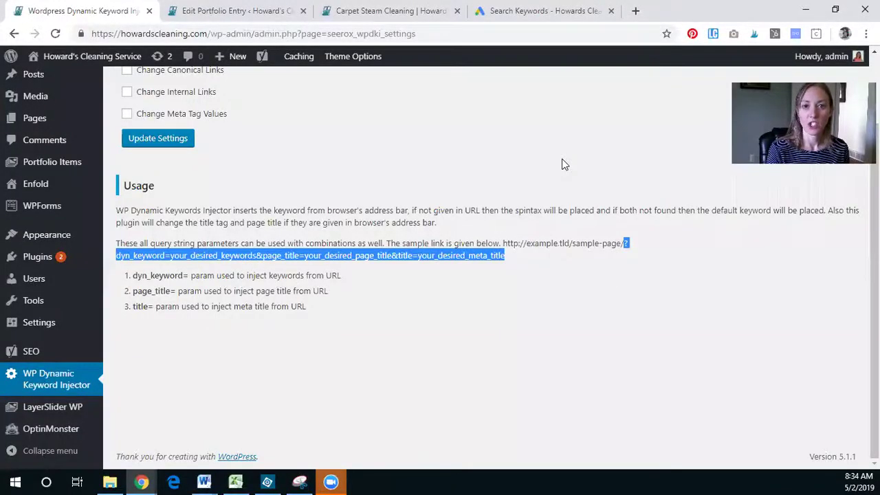
{"action": "left_click", "coordinate": [543, 10]}
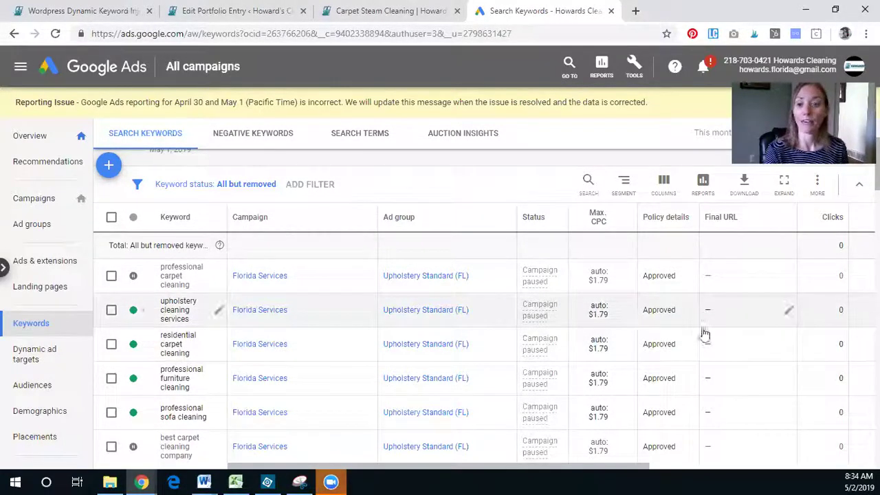
{"action": "left_click", "coordinate": [787, 344]}
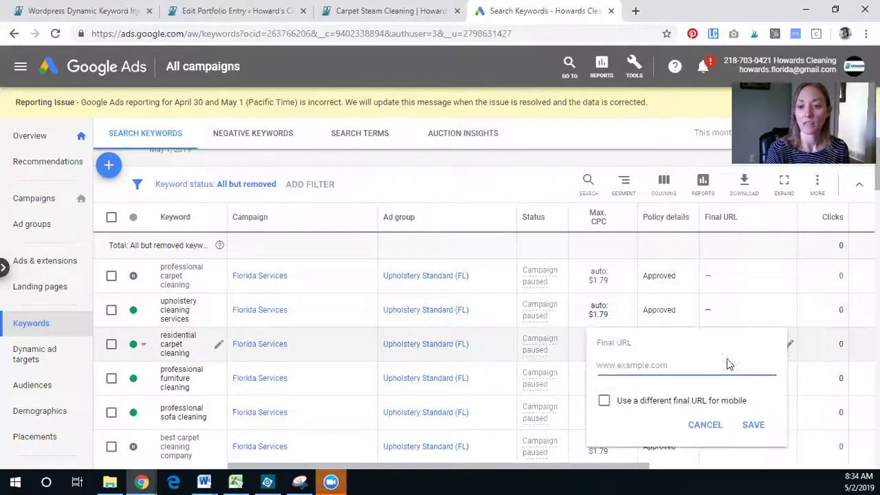
{"action": "left_click", "coordinate": [388, 11]}
{"action": "left_click", "coordinate": [338, 33]}
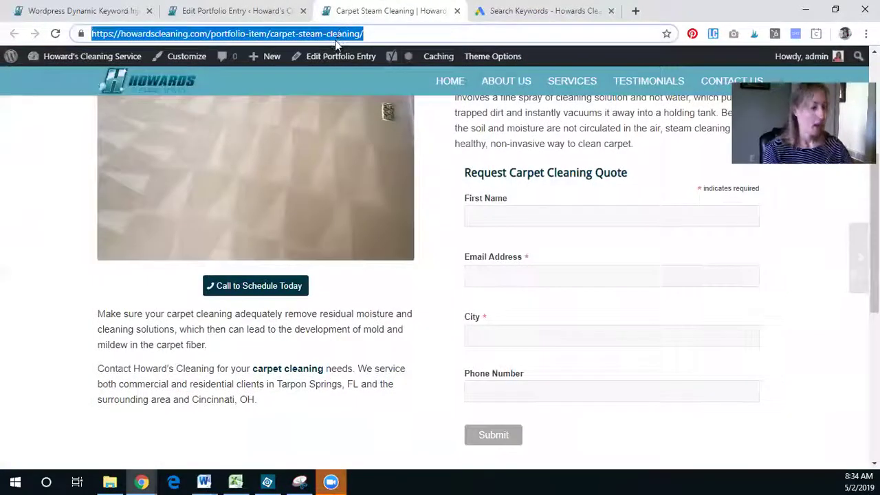
{"action": "key", "text": "ctrl+c"}
{"action": "left_click", "coordinate": [387, 6]}
{"action": "key", "text": "ctrl+Tab"}
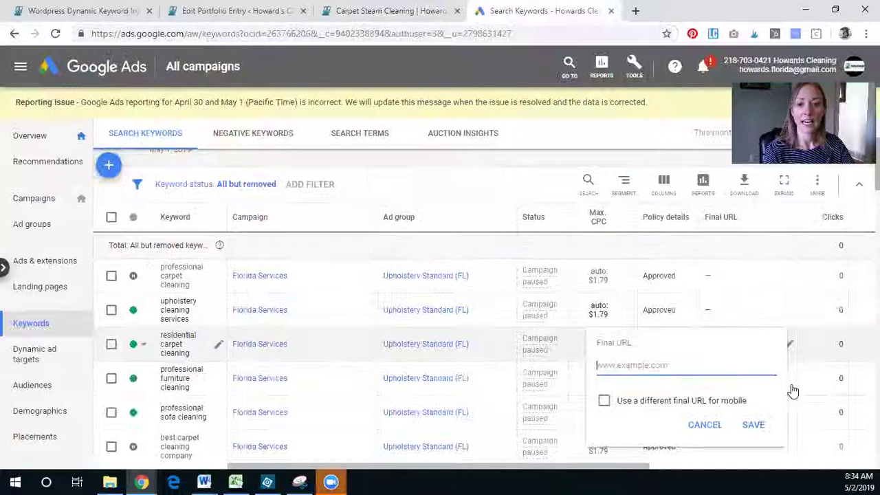
{"action": "key", "text": "ctrl+v"}
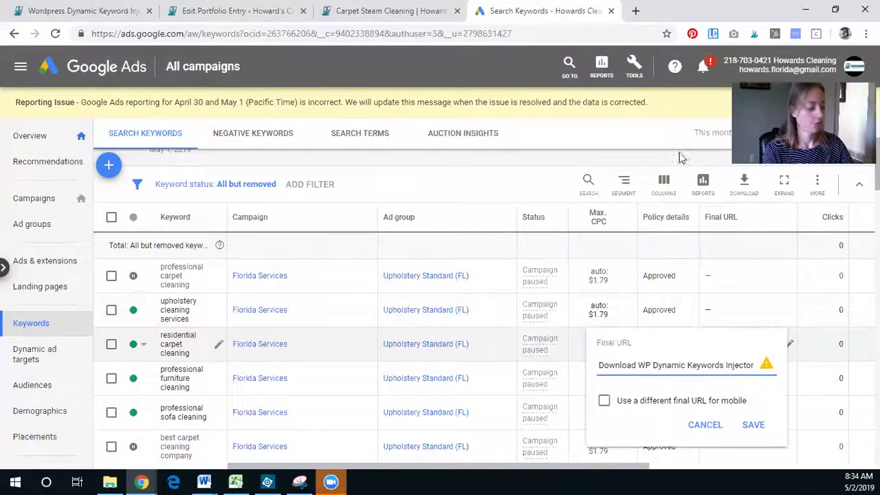
{"action": "key", "text": "ctrl+a"}
{"action": "key", "text": "BackSpace"}
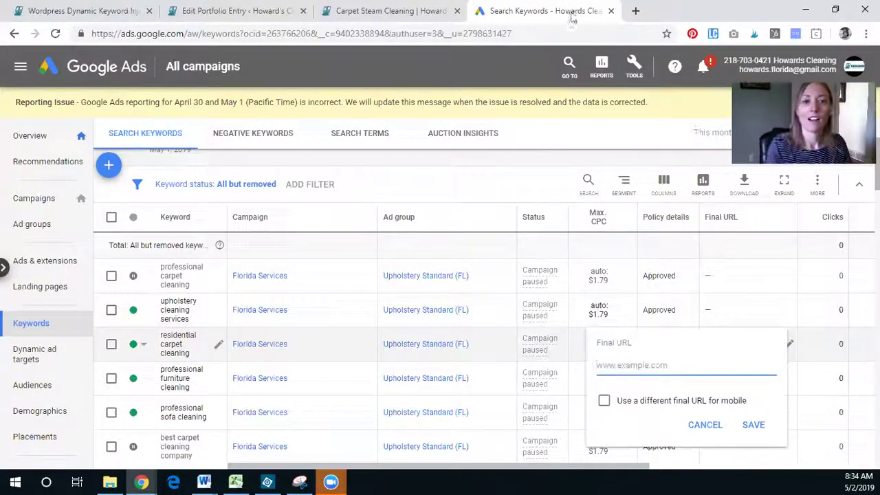
Copy the live Carpet Steam Cleaning page's address into the keyword's final URL and add "?" at its end
{"action": "left_click", "coordinate": [381, 10]}
{"action": "left_click_drag", "start_coordinate": [364, 33], "coordinate": [91, 33]}
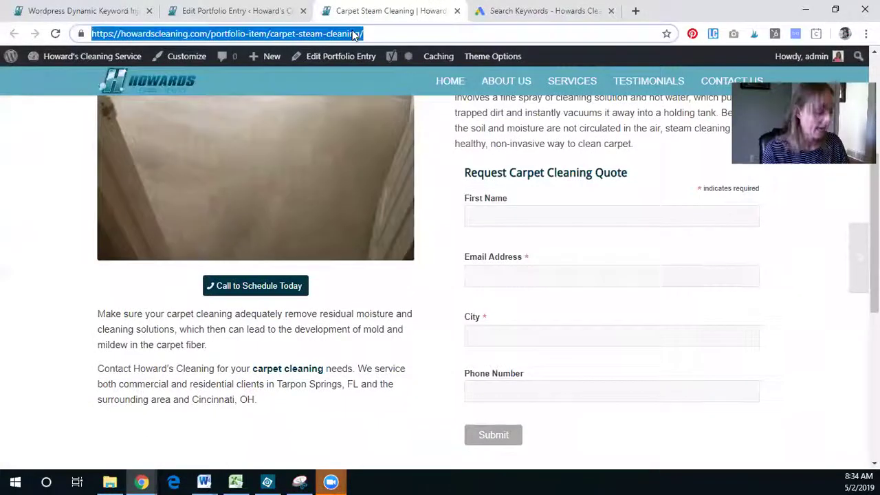
{"action": "key", "text": "ctrl+c"}
{"action": "left_click", "coordinate": [504, 10]}
{"action": "key", "text": "ctrl+v"}
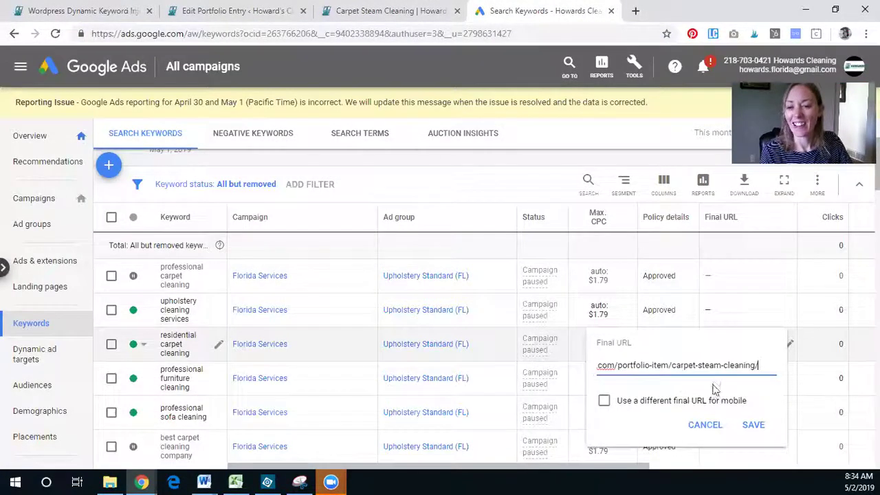
{"action": "type", "text": "?"}
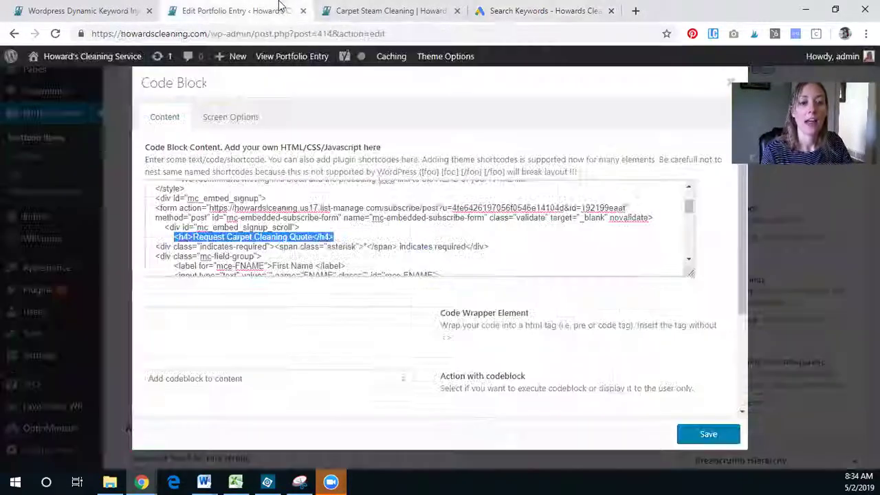
Copy "dyn_keyword=your_desired_keywords" from the plugin's sample link and append it after the question mark in the keyword's final URL
{"action": "left_click", "coordinate": [279, 10]}
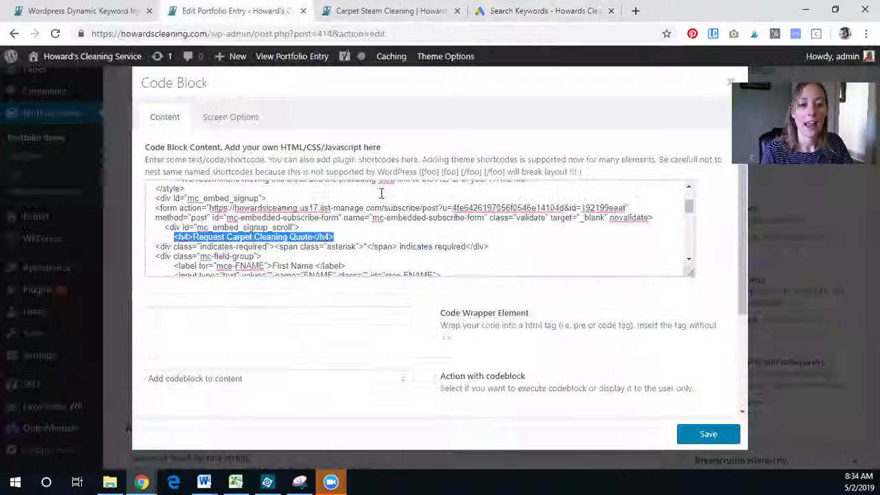
{"action": "left_click", "coordinate": [94, 12]}
{"action": "left_click", "coordinate": [301, 291]}
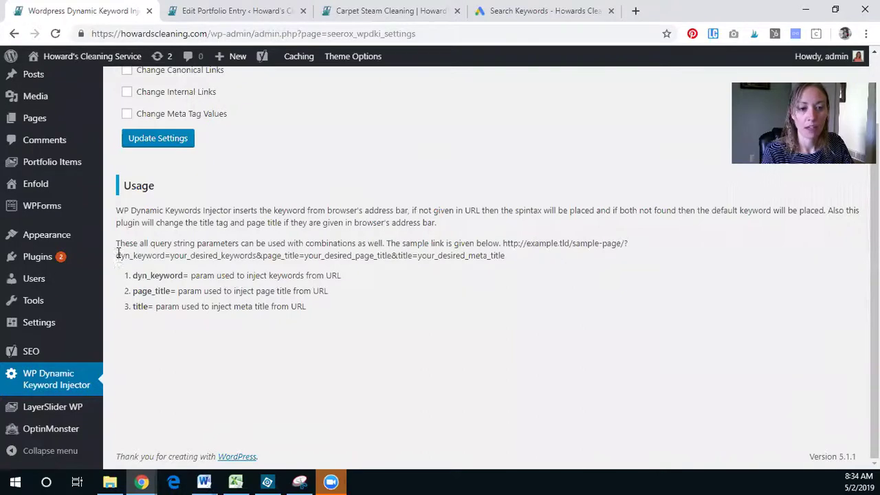
{"action": "left_click_drag", "start_coordinate": [119, 253], "coordinate": [259, 254]}
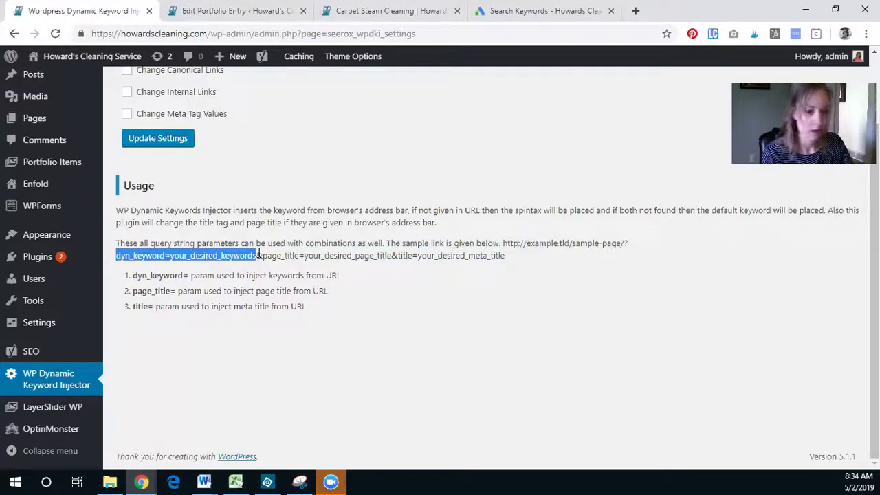
{"action": "left_click", "coordinate": [526, 11]}
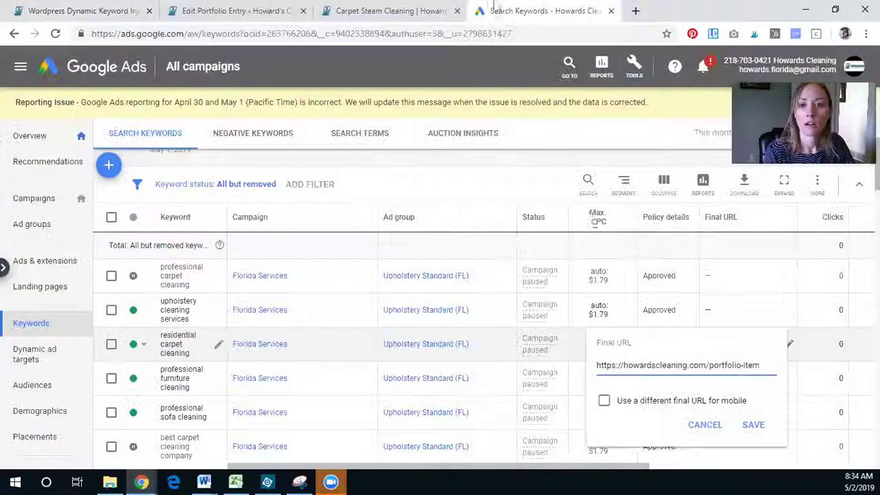
{"action": "left_click", "coordinate": [762, 370]}
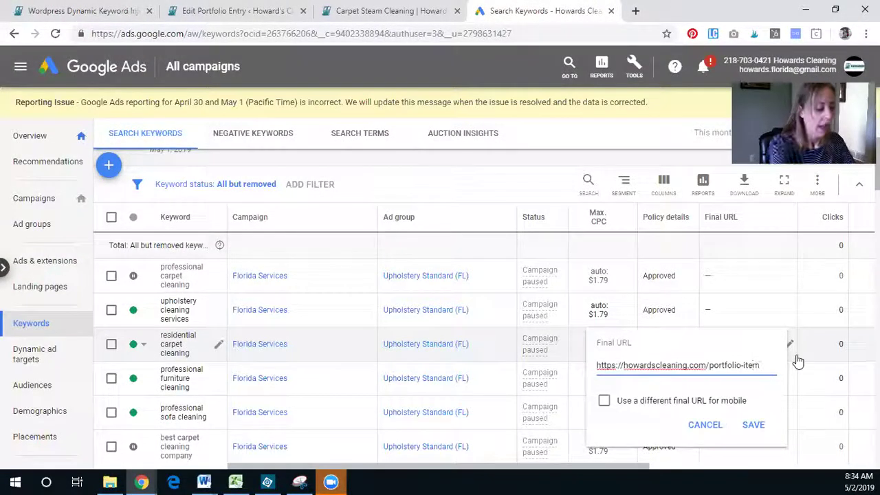
{"action": "type", "text": "/carpet"}
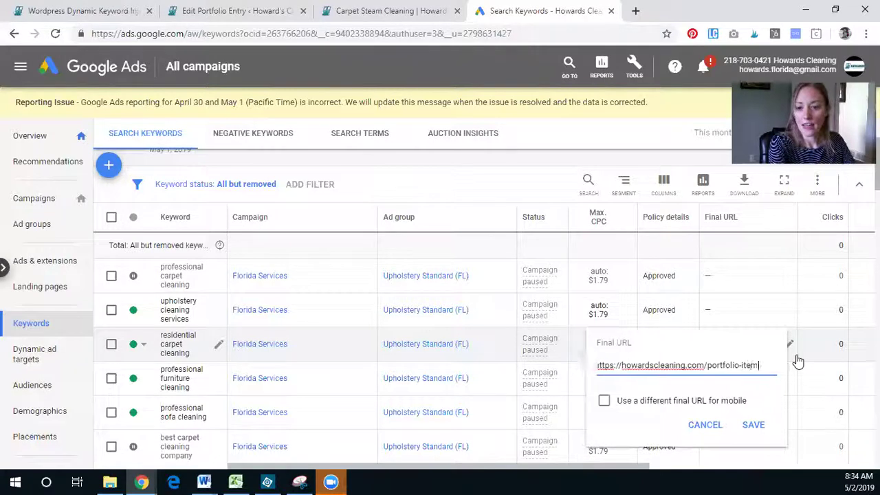
{"action": "type", "text": "-steam-cleaning/?"}
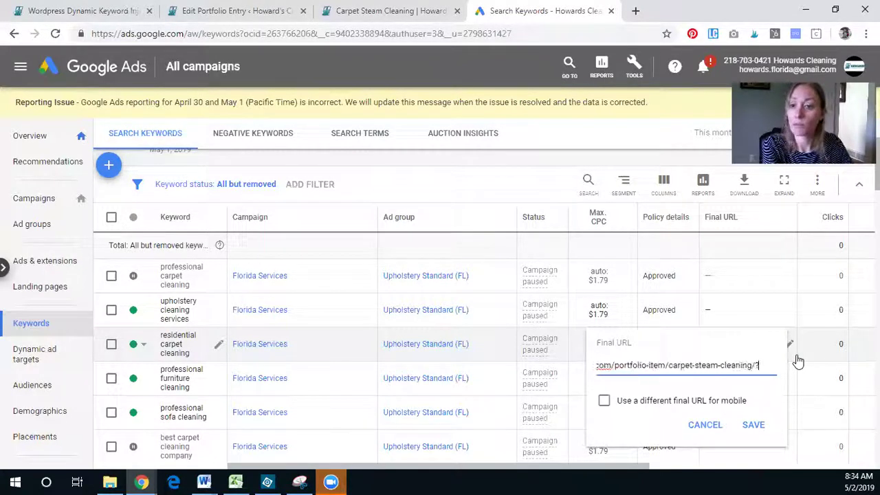
{"action": "key", "text": "ctrl+v"}
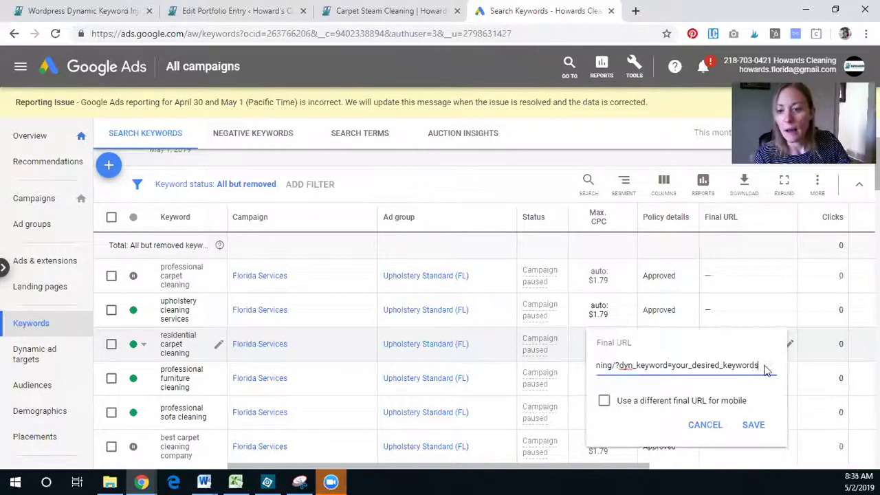
Replace "your_desired_keywords" in the keyword's final URL with "residential_carpet_cleaning" and save the change
{"action": "left_click_drag", "start_coordinate": [672, 365], "coordinate": [758, 365]}
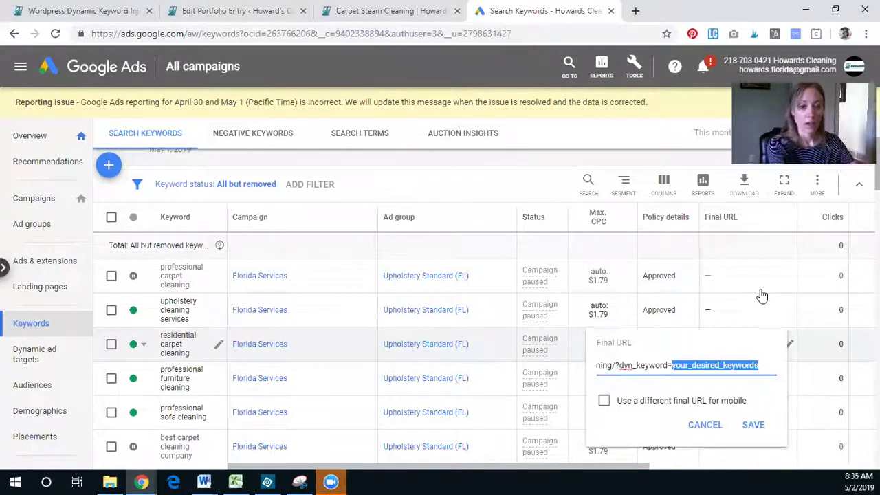
{"action": "type", "text": "res"}
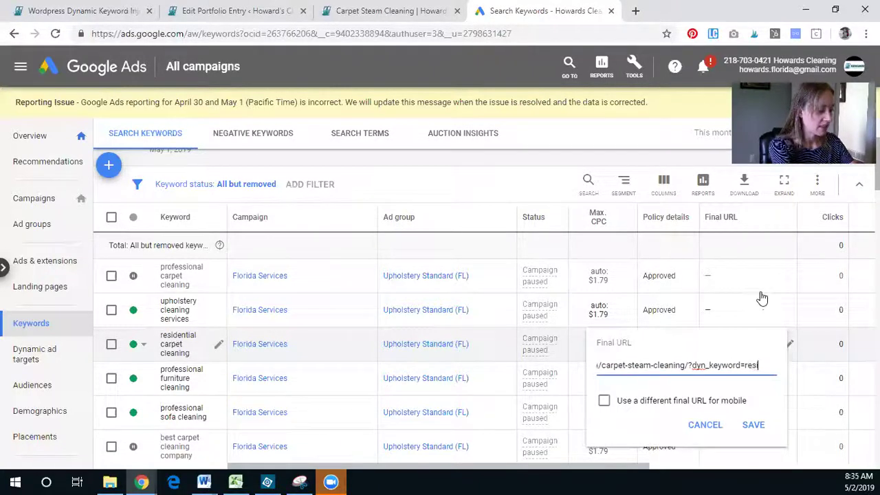
{"action": "type", "text": "identia"}
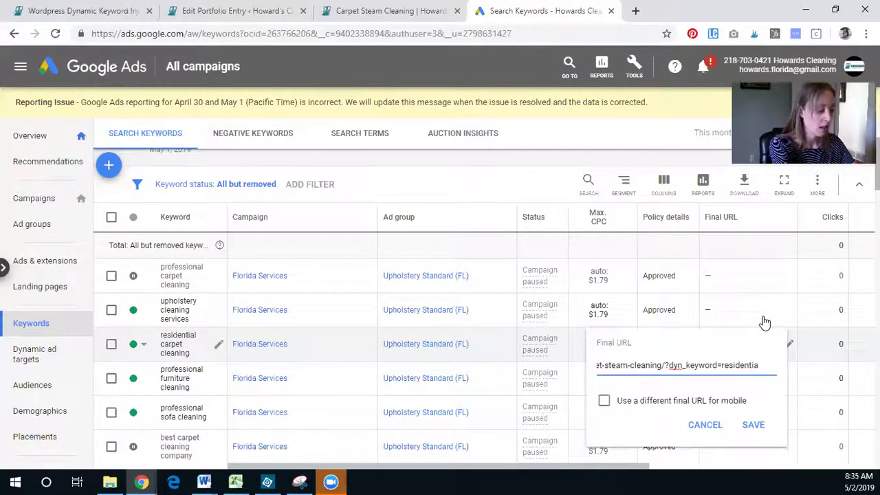
{"action": "type", "text": "l_carpet"}
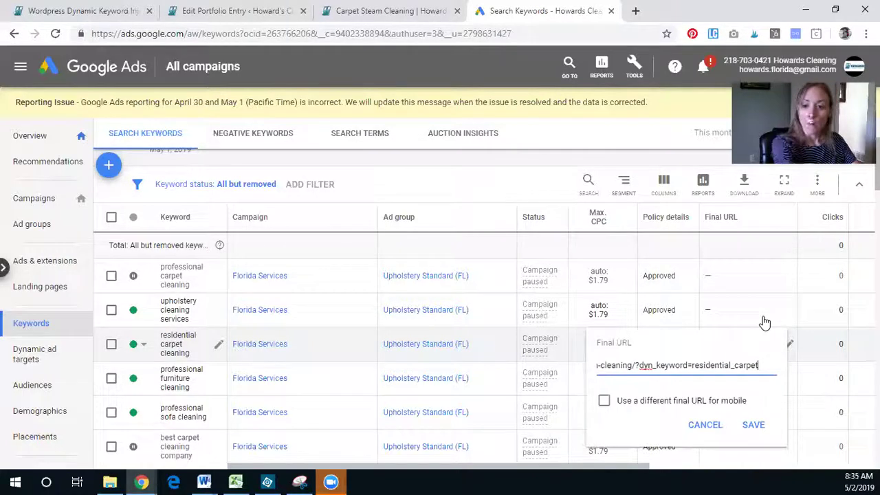
{"action": "type", "text": "_"}
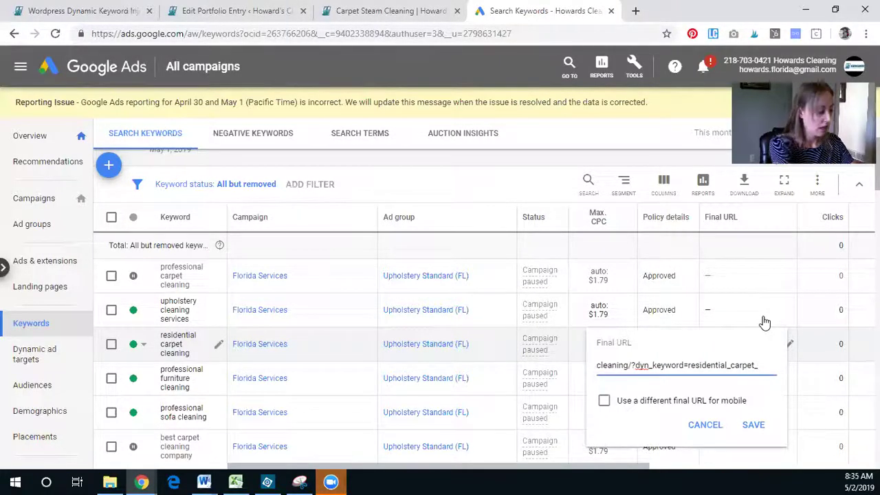
{"action": "type", "text": "cleaning"}
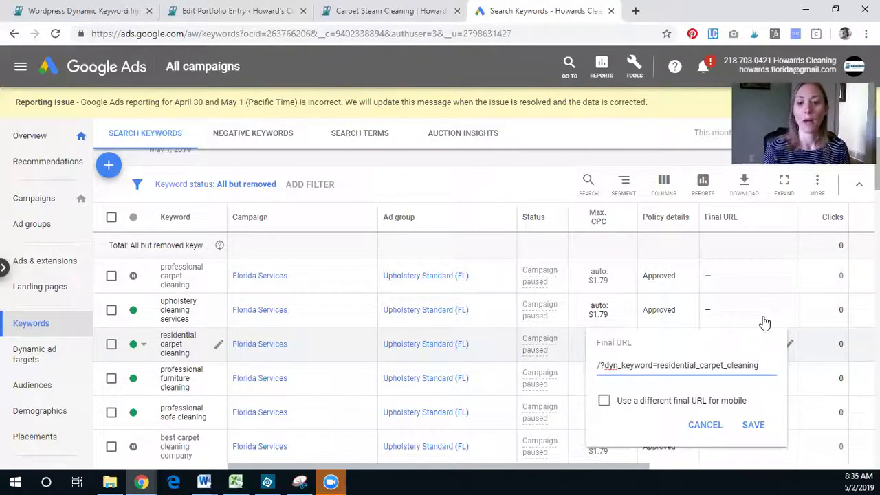
{"action": "left_click", "coordinate": [753, 426]}
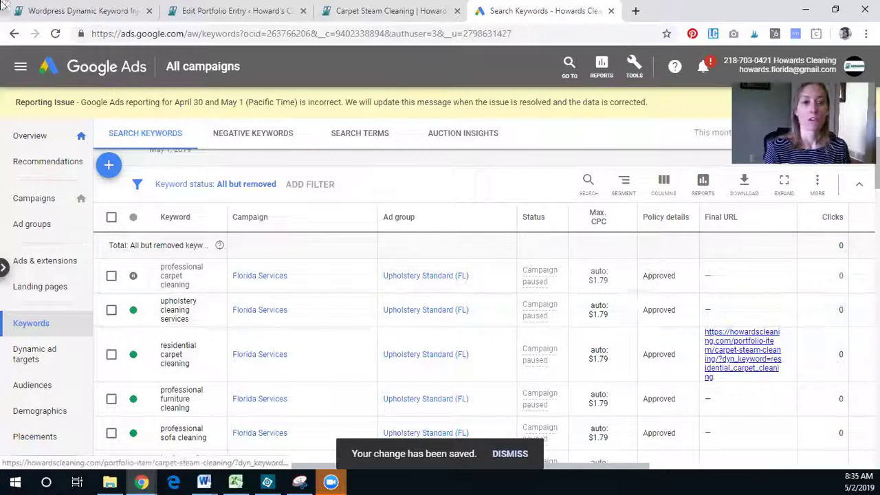
Return to the WP Dynamic Keyword Injector settings and examine the "dyn_keyword=" parameter in the usage notes
{"action": "left_click", "coordinate": [233, 11]}
{"action": "left_click", "coordinate": [110, 10]}
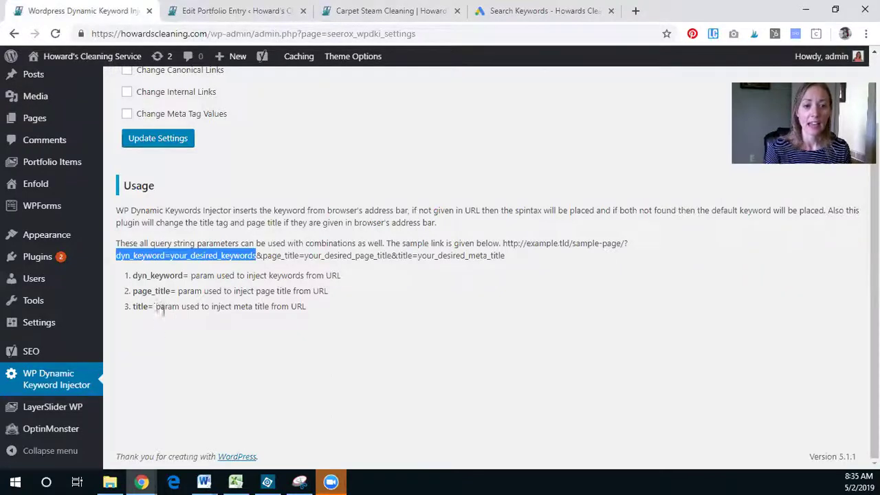
{"action": "left_click_drag", "start_coordinate": [134, 275], "coordinate": [188, 277]}
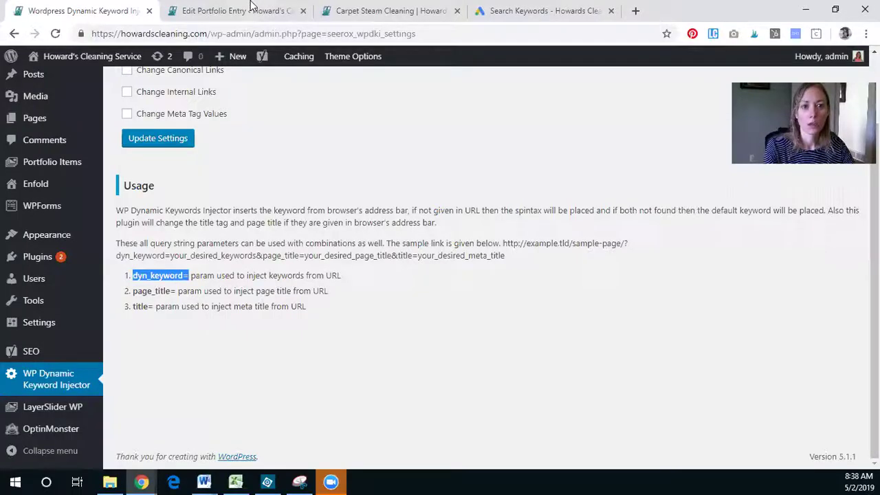
Switch to the portfolio entry's code block and paste the seerox_wpdki_dyn_keywords shortcode before the "Request Carpet Cleaning Quote" heading text
{"action": "left_click", "coordinate": [251, 11]}
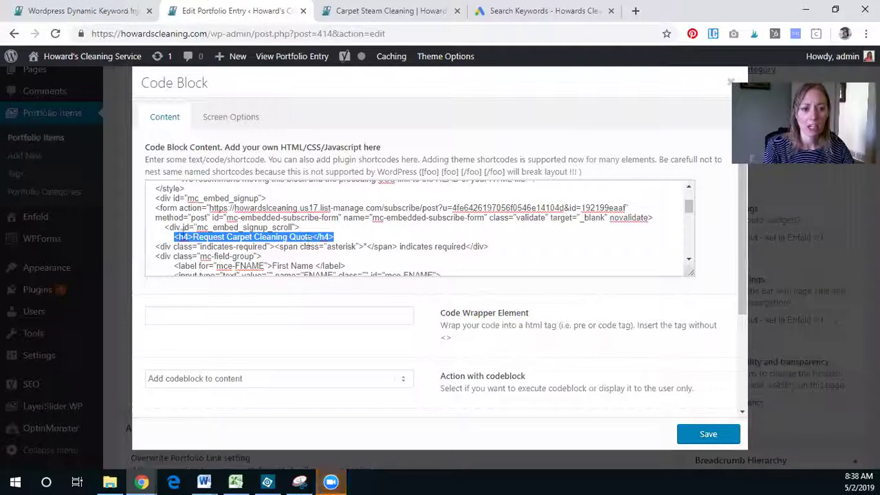
{"action": "left_click", "coordinate": [191, 236]}
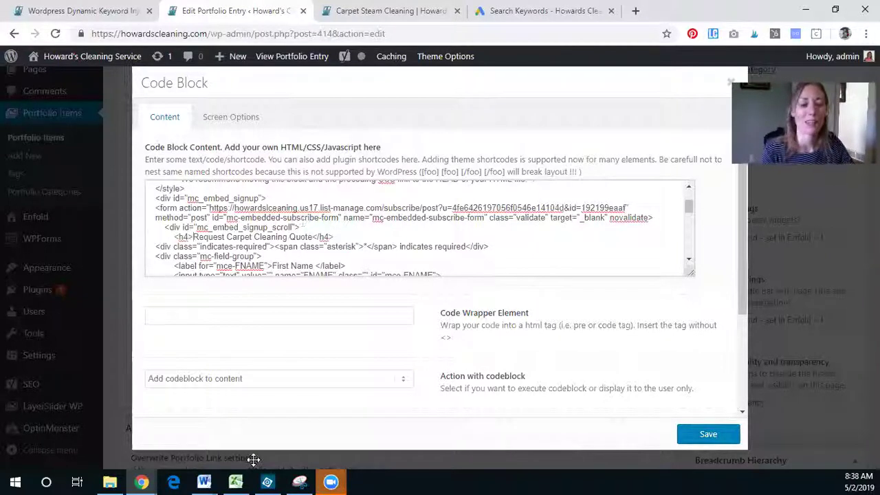
{"action": "key", "text": "ctrl+v"}
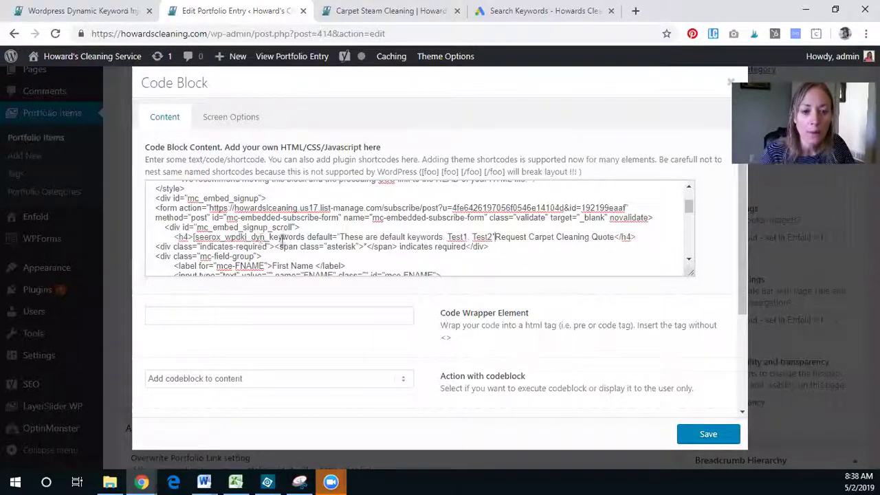
Remove the sample default text and close the shortcode with "] after the heading text, making "Request Carpet Cleaning Quote" its default
{"action": "left_click_drag", "start_coordinate": [341, 236], "coordinate": [496, 239]}
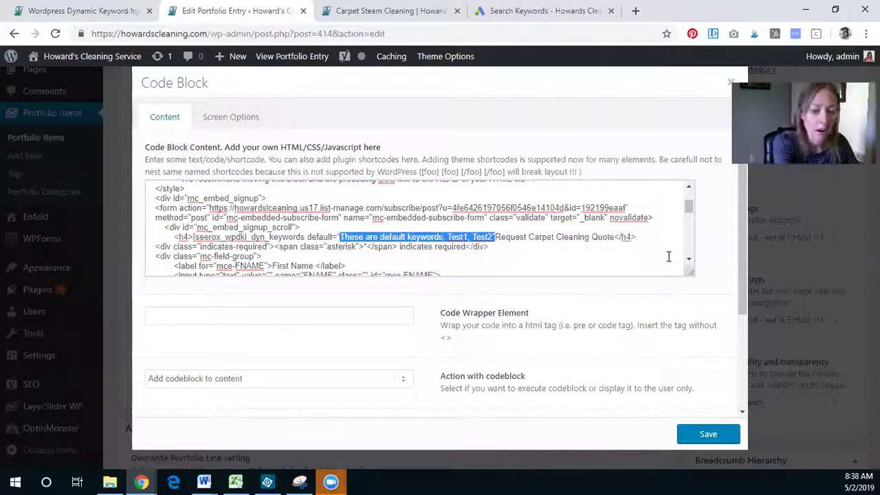
{"action": "key", "text": "BackSpace"}
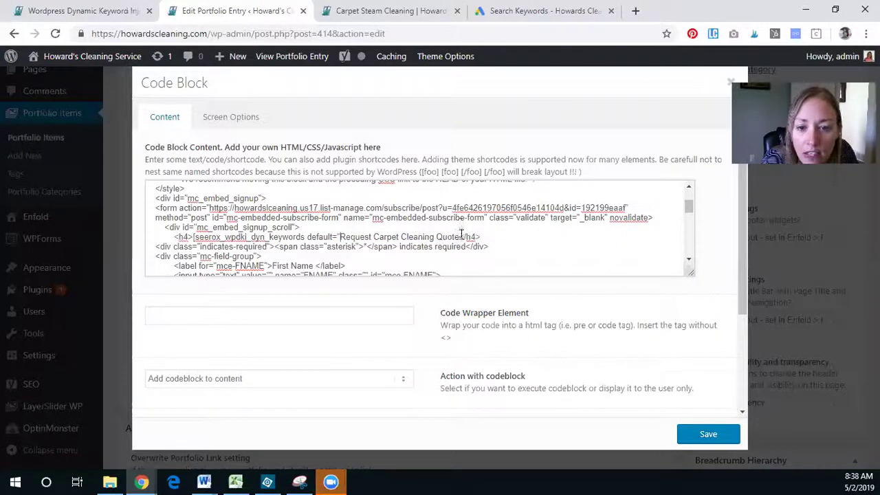
{"action": "type", "text": "]"}
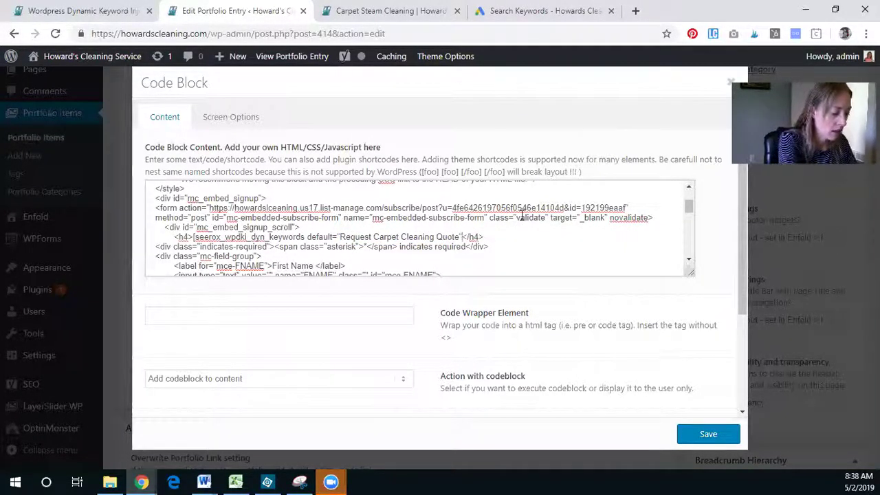
{"action": "type", "text": "]"}
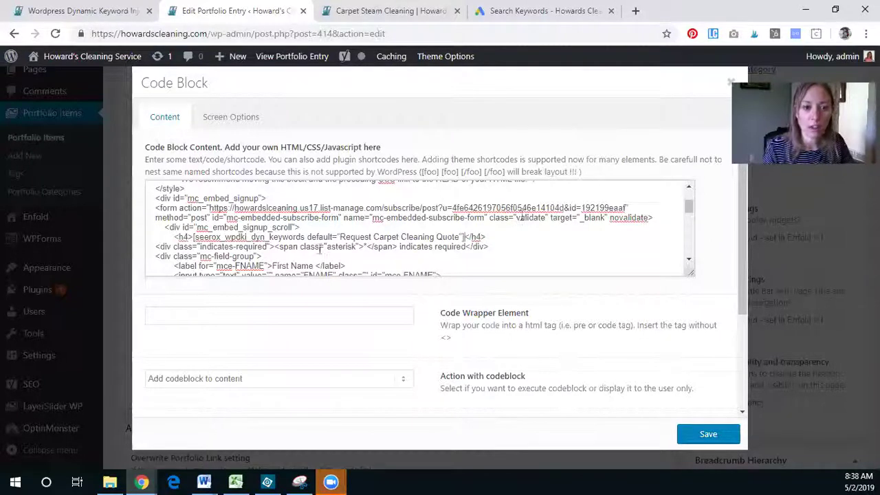
Review the heading shortcode's name, "default=" attribute and default text, checking against the plugin's usage notes
{"action": "left_click_drag", "start_coordinate": [194, 238], "coordinate": [283, 238]}
{"action": "left_click", "coordinate": [263, 256]}
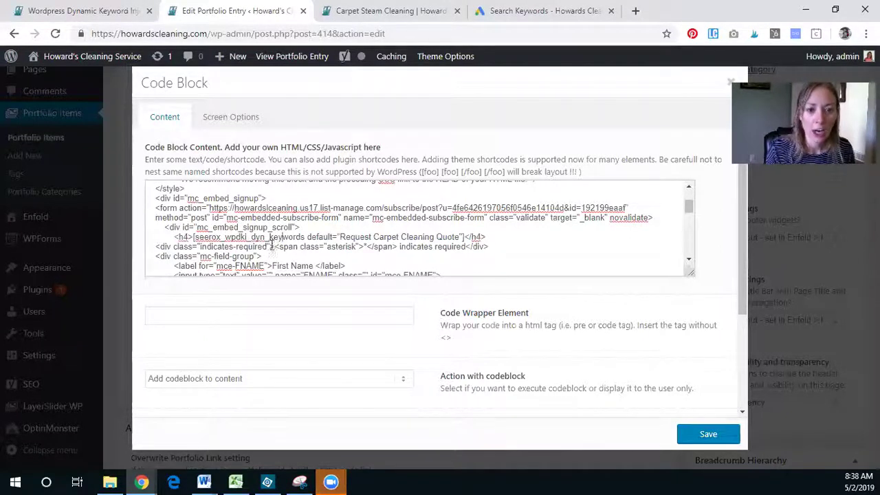
{"action": "left_click", "coordinate": [137, 9]}
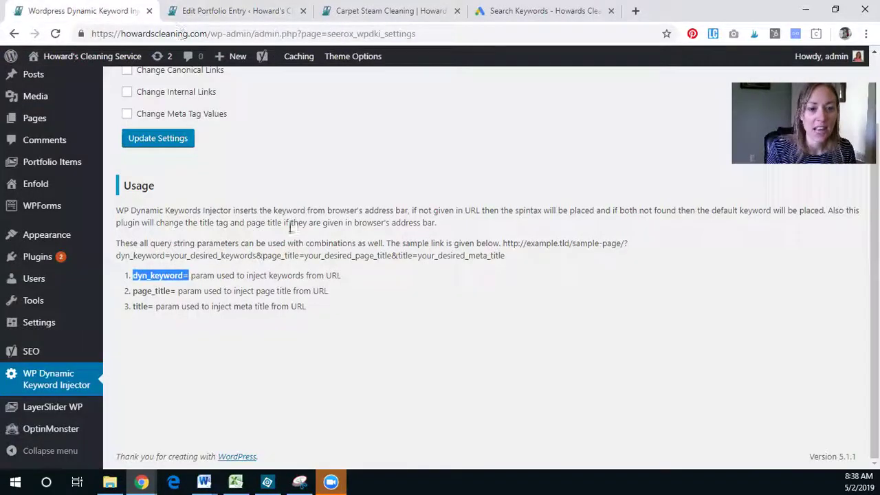
{"action": "left_click", "coordinate": [266, 8]}
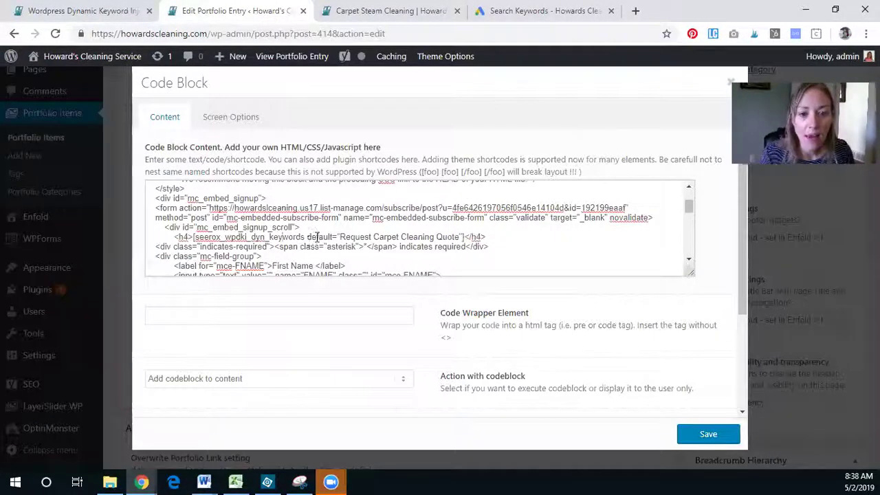
{"action": "left_click_drag", "start_coordinate": [305, 237], "coordinate": [341, 236]}
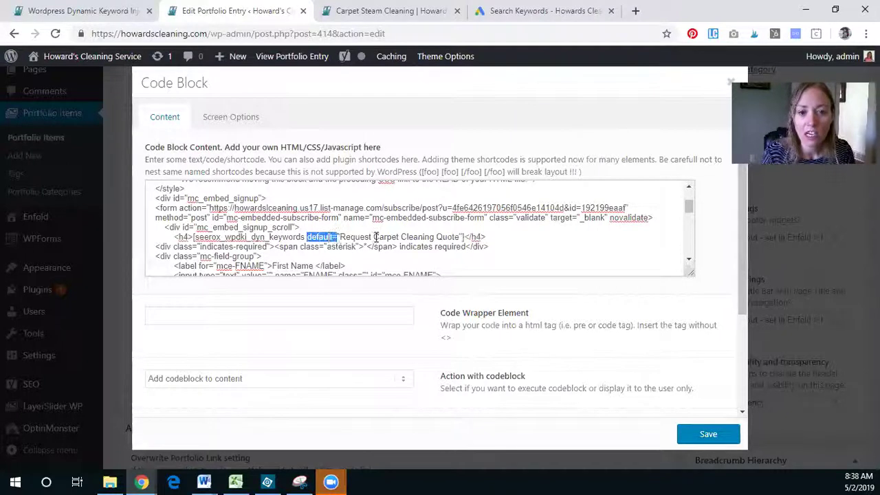
{"action": "left_click", "coordinate": [374, 237]}
{"action": "left_click_drag", "start_coordinate": [463, 237], "coordinate": [359, 236]}
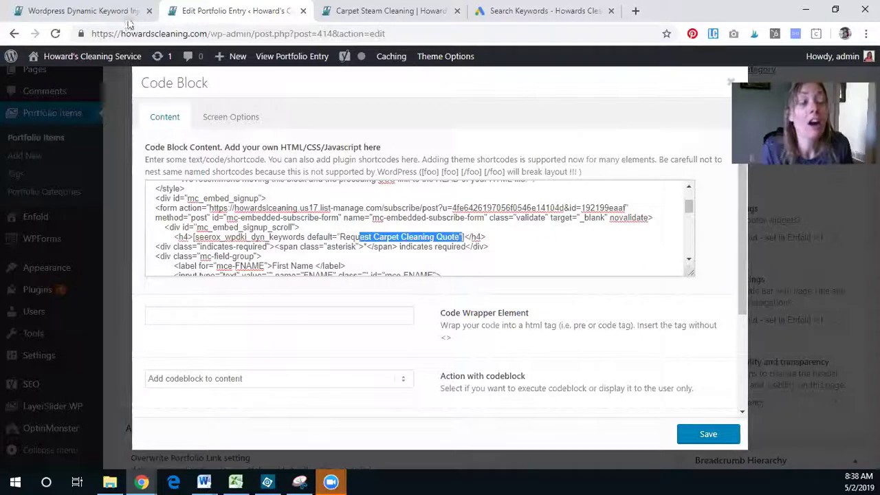
{"action": "left_click", "coordinate": [461, 237]}
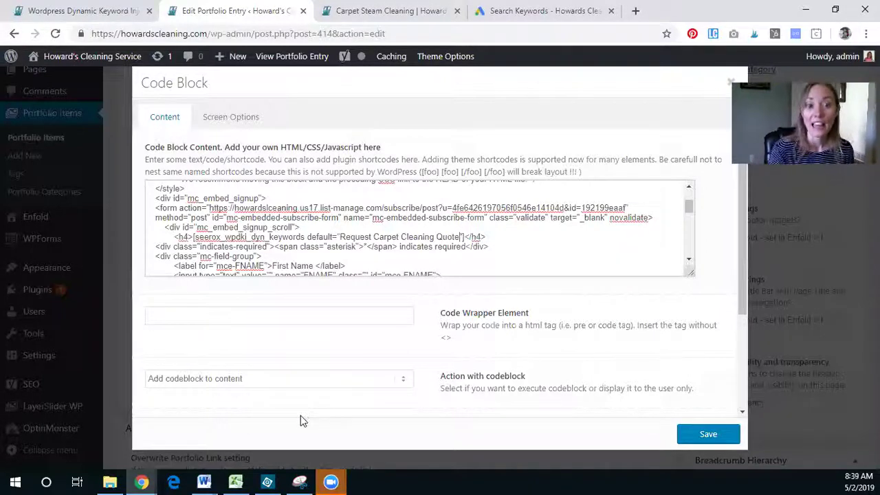
Switch to the WordPress.org plugin page and examine the sample shortcode in the description, especially its "spintax=" attribute and value
{"action": "mouse_move", "coordinate": [144, 481]}
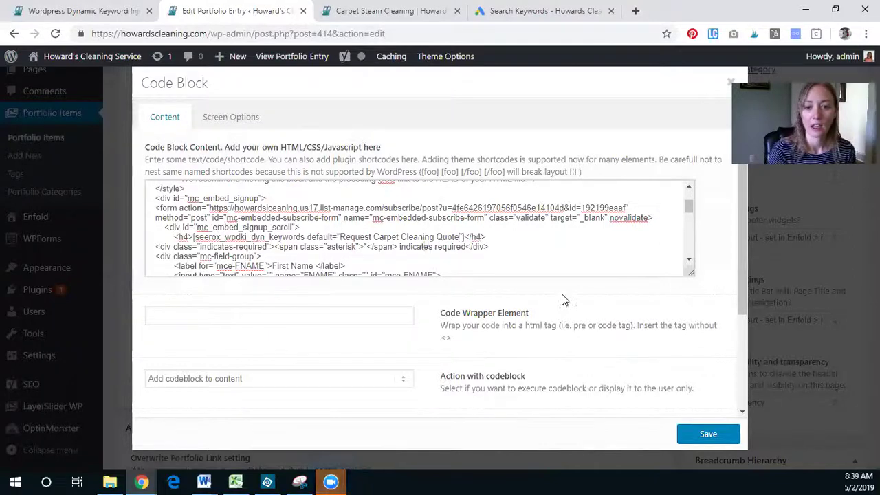
{"action": "key", "text": "alt+Tab"}
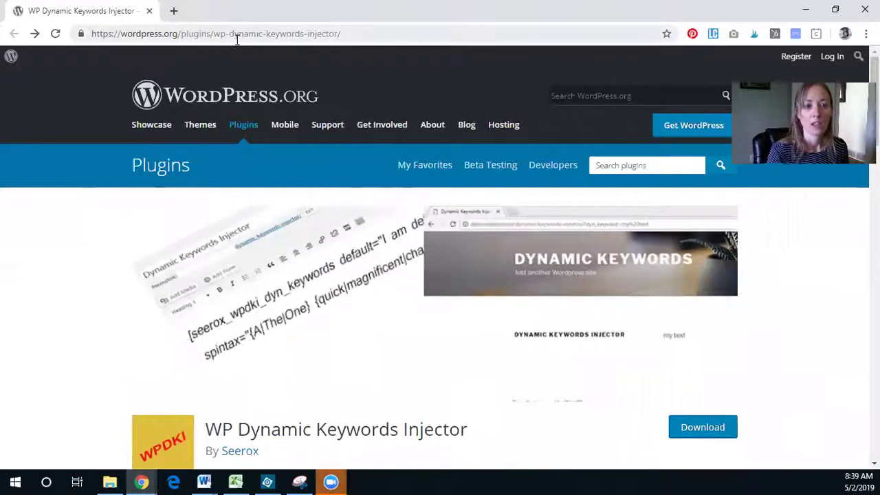
{"action": "scroll", "coordinate": [279, 225], "scroll_direction": "down", "scroll_amount": 6}
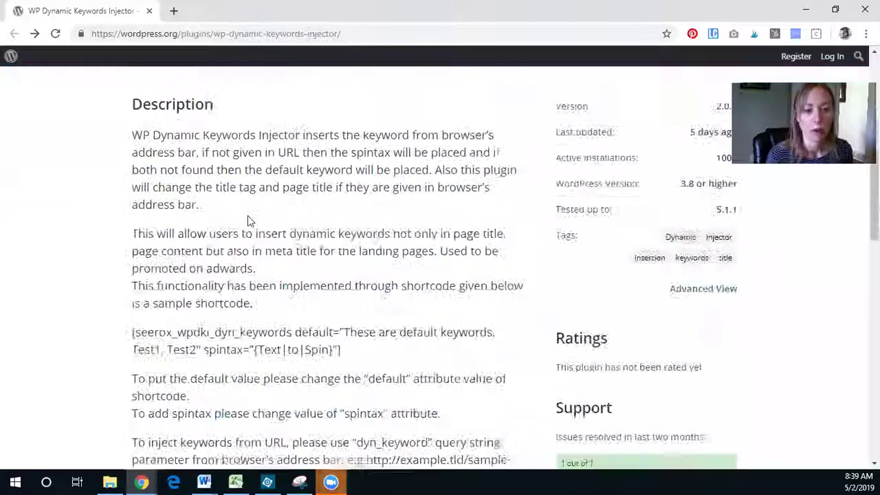
{"action": "scroll", "coordinate": [249, 220], "scroll_direction": "down", "scroll_amount": 2}
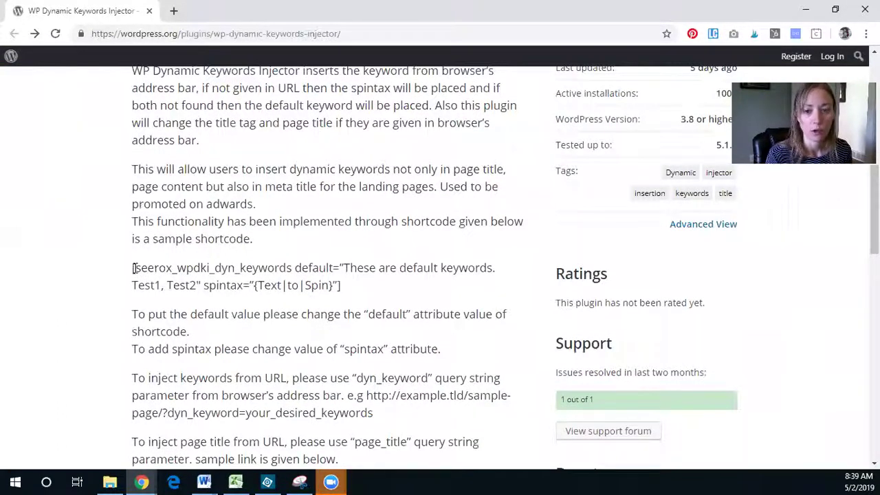
{"action": "left_click_drag", "start_coordinate": [134, 267], "coordinate": [395, 289]}
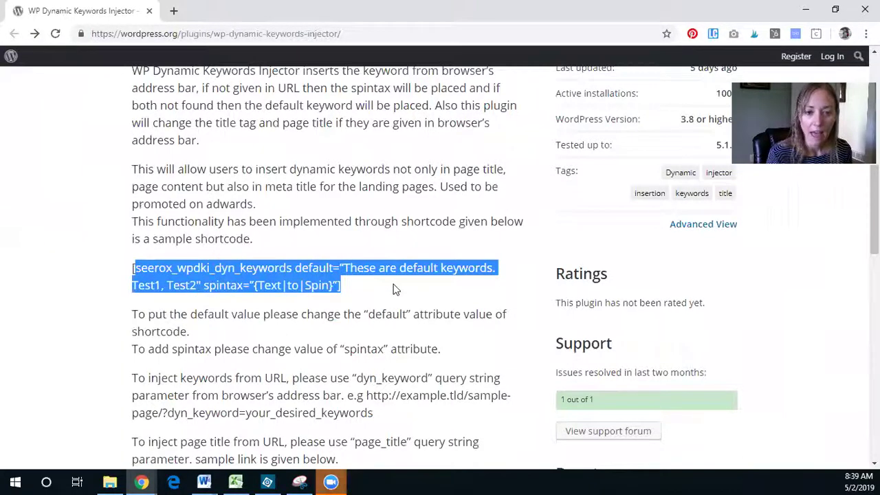
{"action": "left_click", "coordinate": [395, 289]}
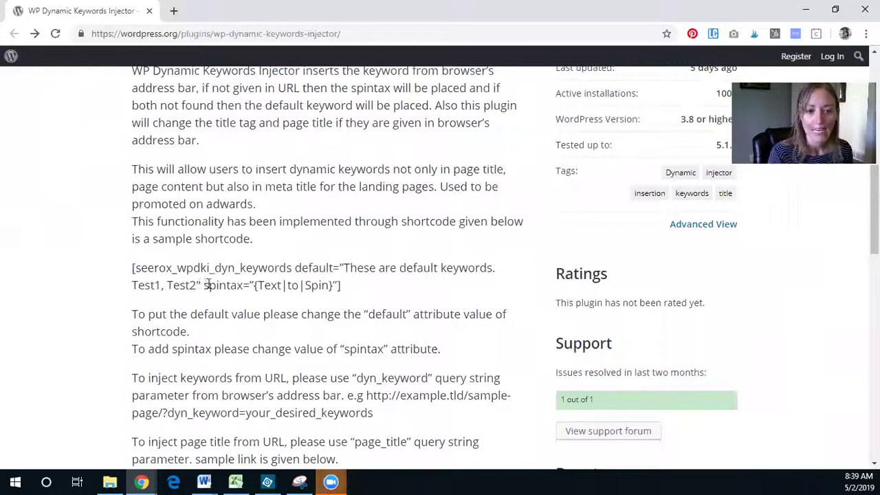
{"action": "left_click_drag", "start_coordinate": [205, 285], "coordinate": [250, 287]}
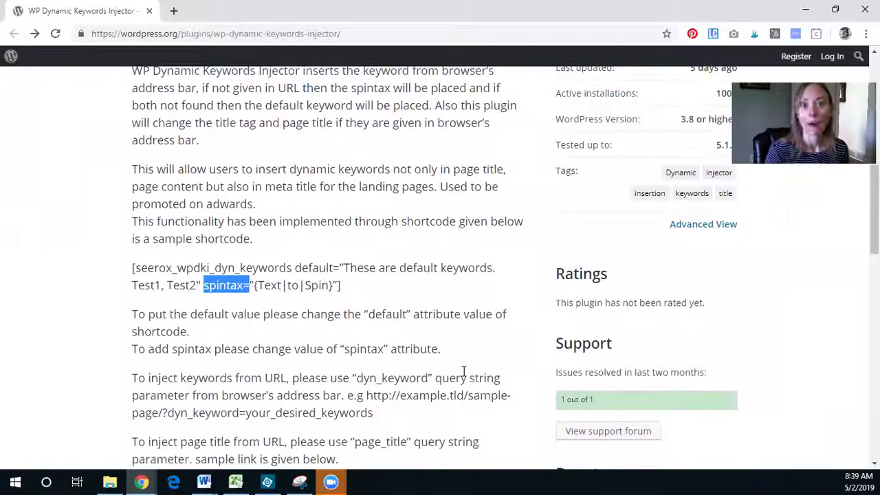
{"action": "left_click", "coordinate": [323, 282]}
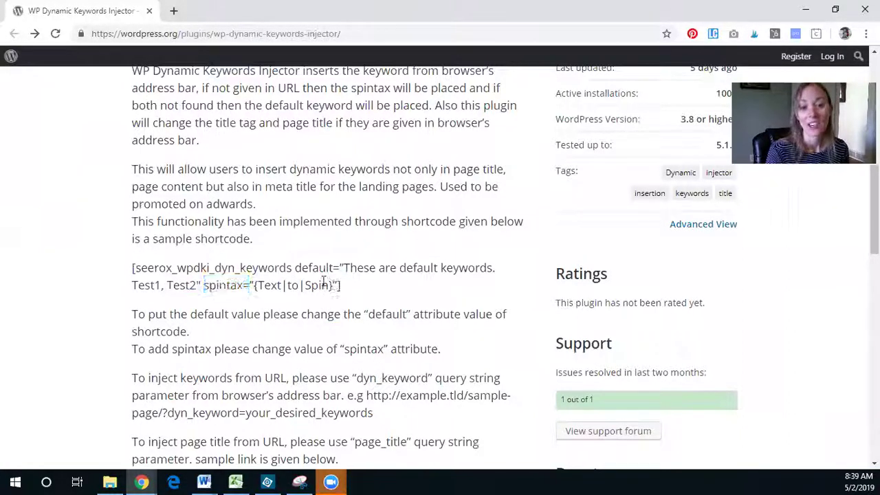
{"action": "left_click_drag", "start_coordinate": [338, 284], "coordinate": [250, 279]}
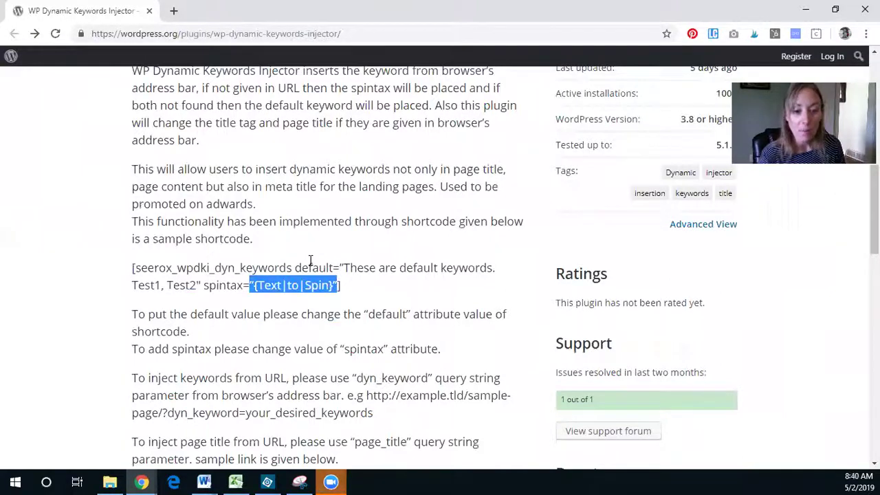
Look through the rest of the plugin page for the keyword, page title and meta title query string instructions
{"action": "scroll", "coordinate": [277, 358], "scroll_direction": "down", "scroll_amount": 2}
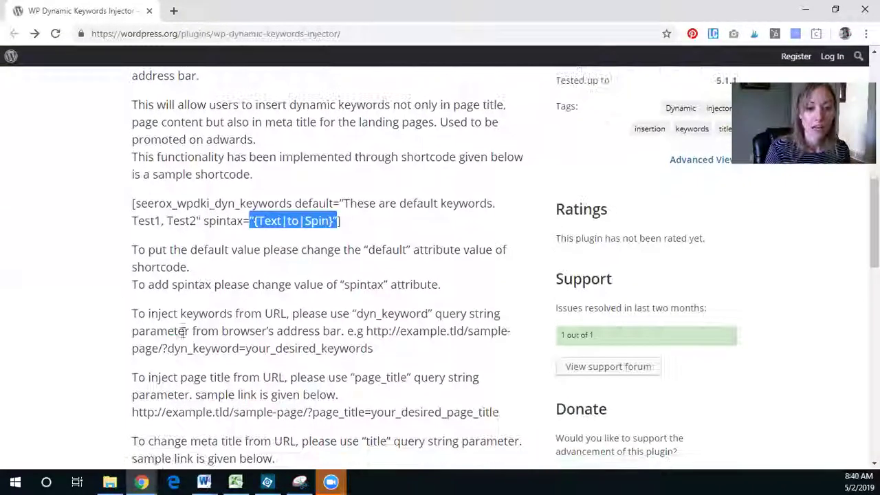
{"action": "scroll", "coordinate": [277, 358], "scroll_direction": "down", "scroll_amount": 3}
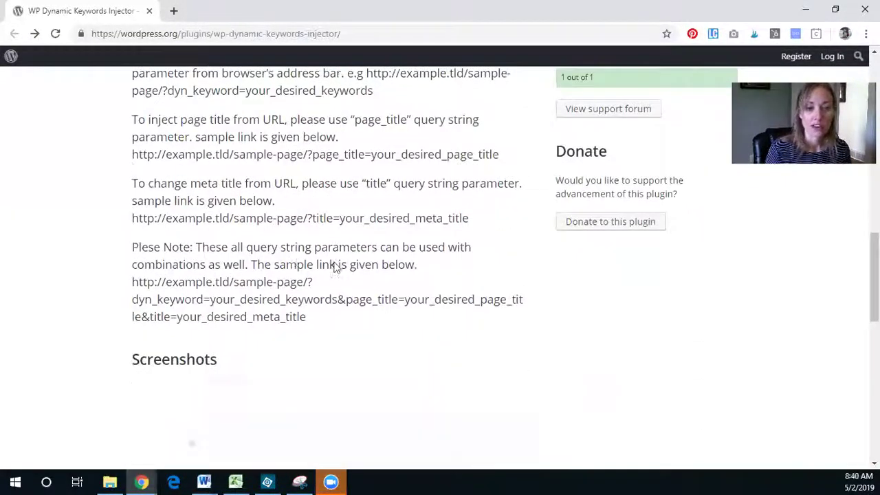
{"action": "scroll", "coordinate": [334, 267], "scroll_direction": "down", "scroll_amount": 2}
{"action": "scroll", "coordinate": [336, 268], "scroll_direction": "down", "scroll_amount": 7}
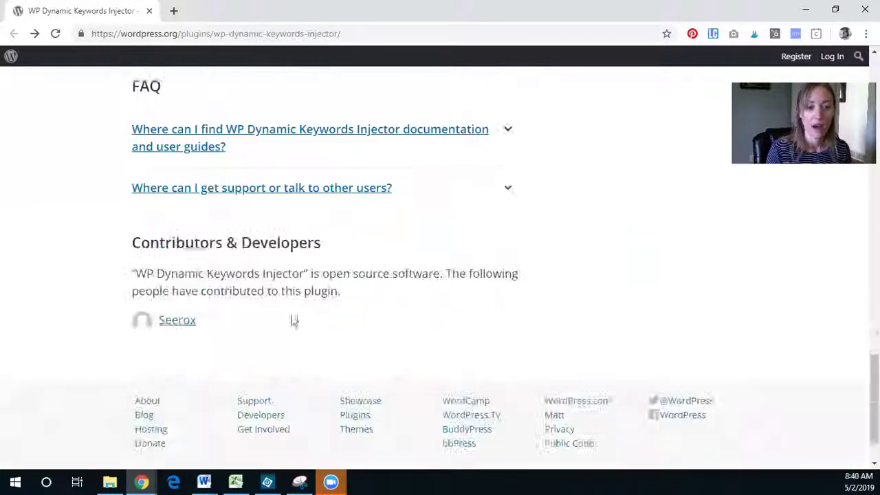
{"action": "scroll", "coordinate": [381, 177], "scroll_direction": "up", "scroll_amount": 10}
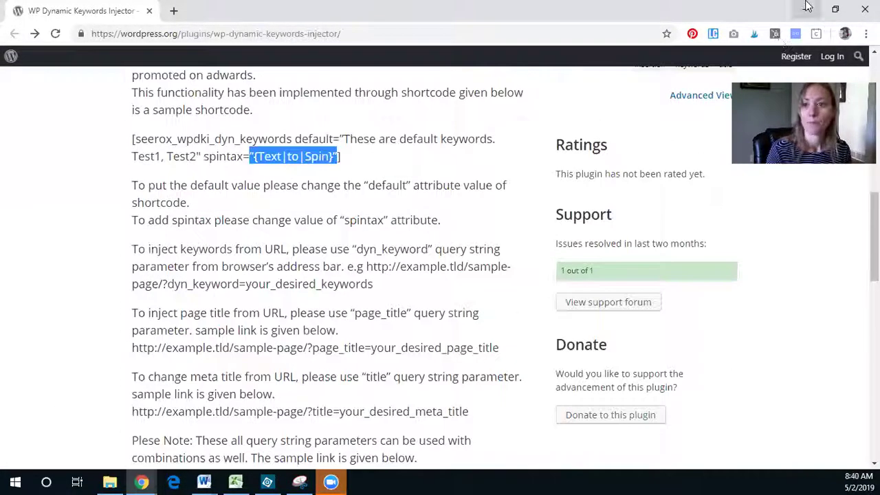
Return to the code block and move the word "Request" out of the shortcode's default value to just before the shortcode in the form heading
{"action": "left_click", "coordinate": [806, 10]}
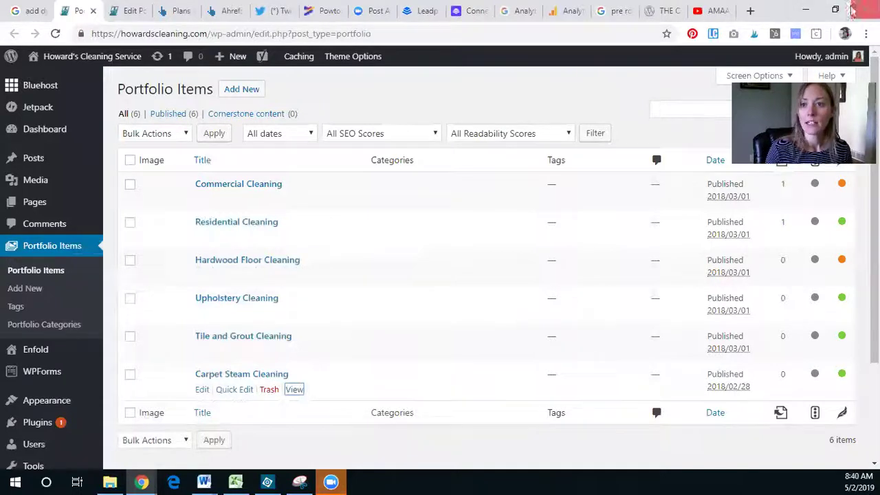
{"action": "left_click", "coordinate": [805, 10]}
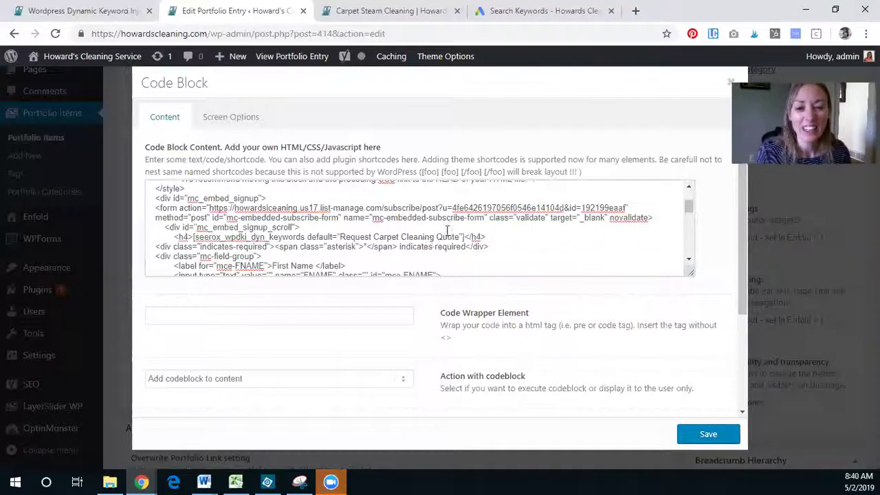
{"action": "double_click", "coordinate": [447, 231]}
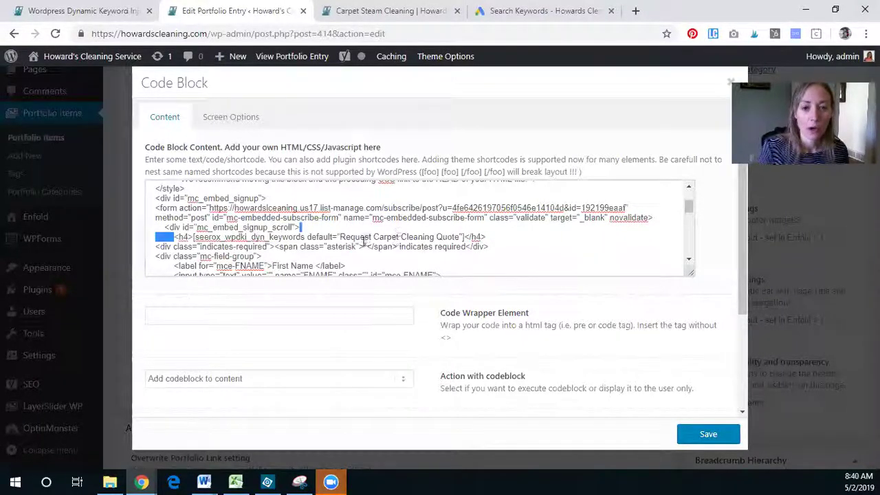
{"action": "left_click_drag", "start_coordinate": [372, 236], "coordinate": [338, 237]}
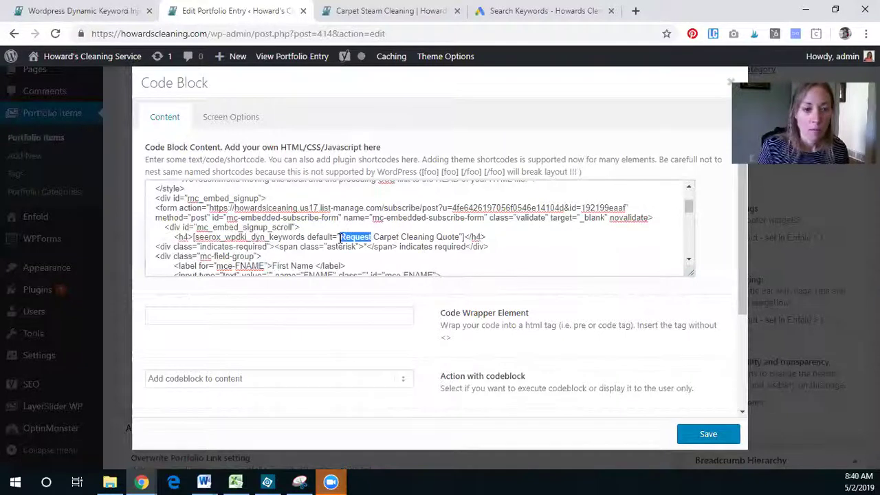
{"action": "key", "text": "BackSpace"}
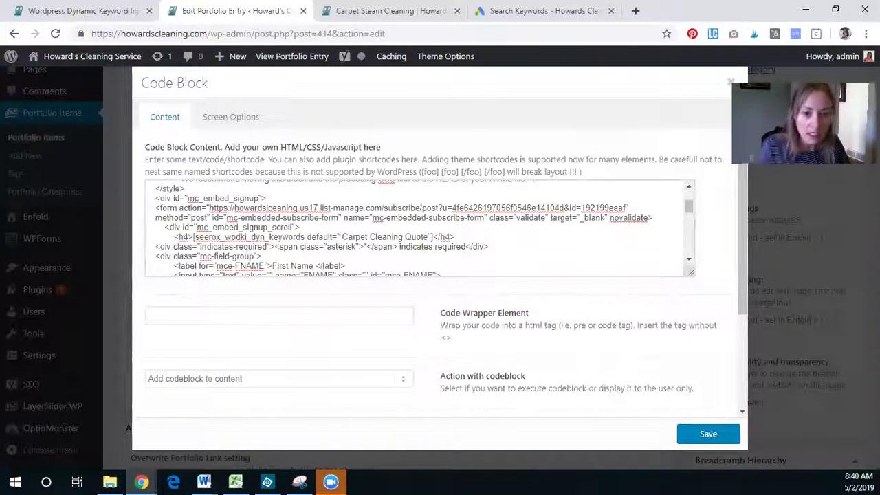
{"action": "key", "text": "Delete"}
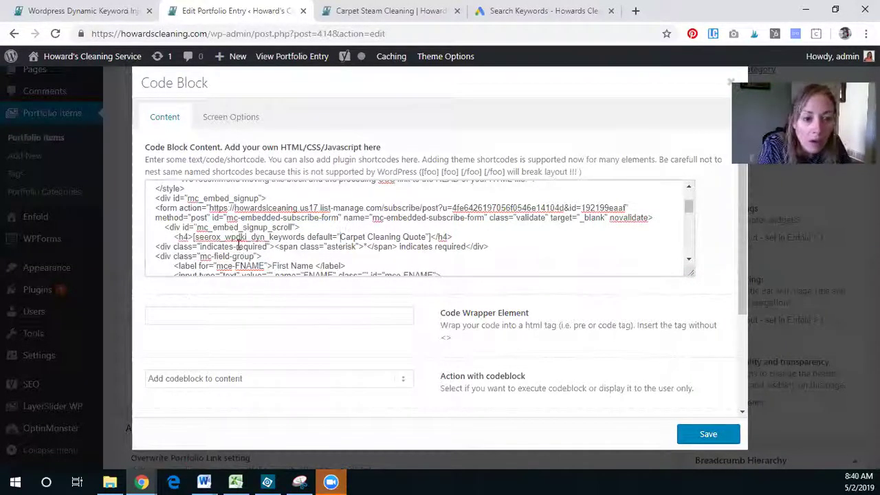
{"action": "left_click", "coordinate": [193, 237]}
{"action": "type", "text": "Request"}
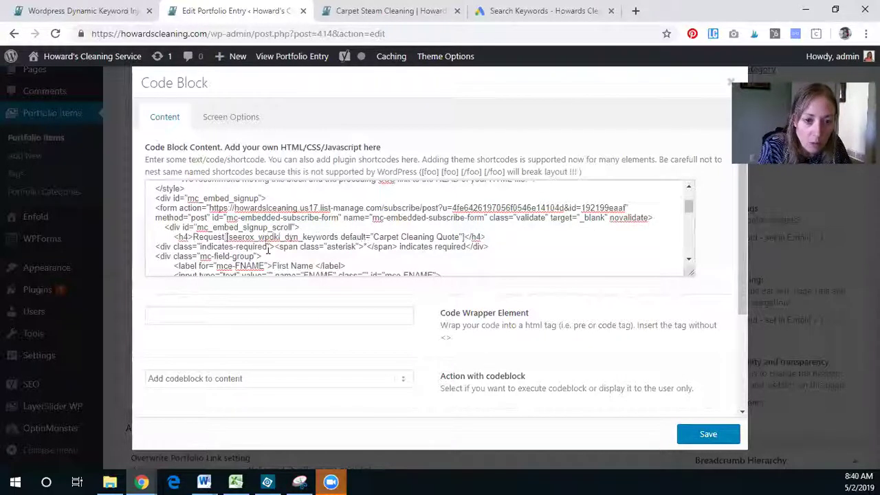
Move the word "Quote" out of the shortcode's default value to after its closing bracket, leaving "Carpet Cleaning" as the default
{"action": "double_click", "coordinate": [449, 236]}
{"action": "key", "text": "BackSpace"}
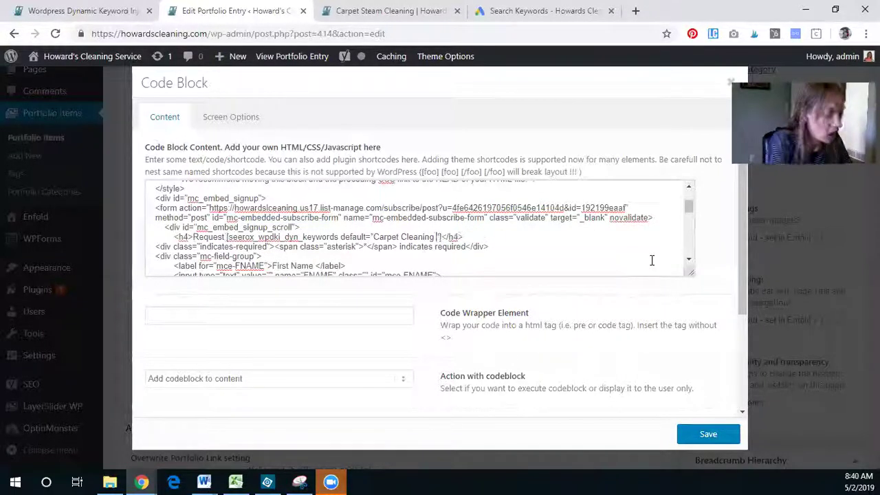
{"action": "key", "text": "BackSpace"}
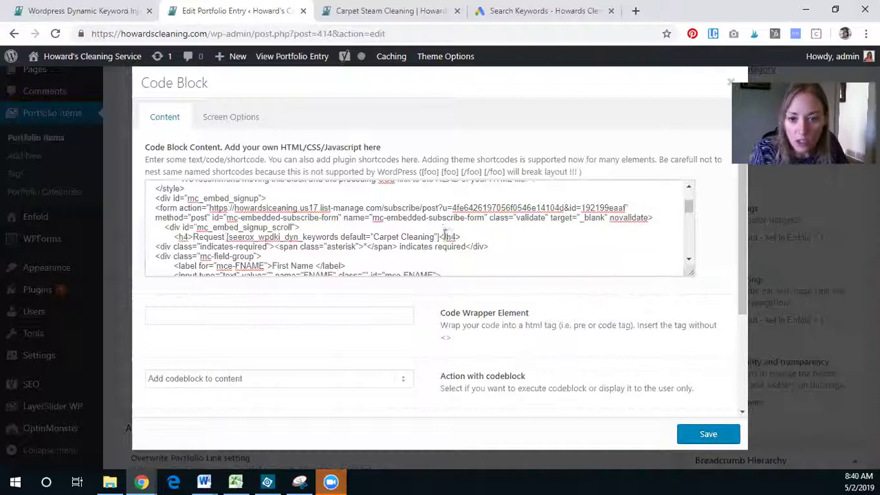
{"action": "left_click", "coordinate": [444, 237]}
{"action": "type", "text": "Quote"}
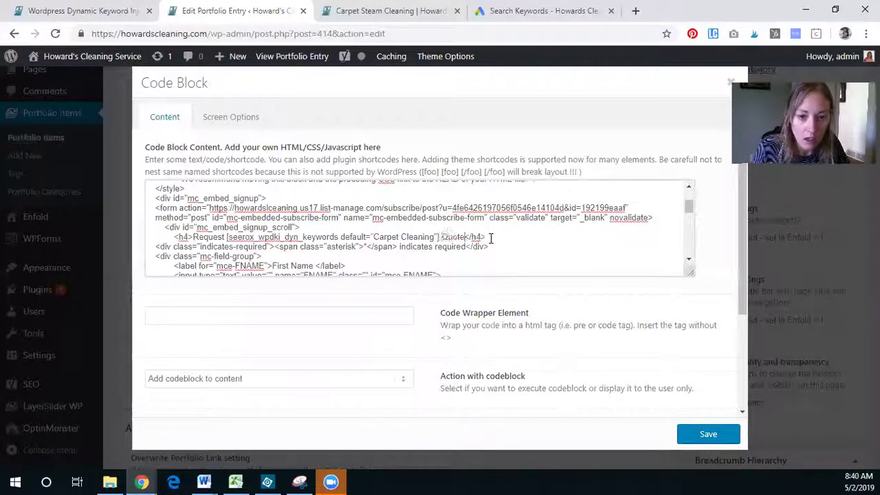
Save the code block and update the Carpet Steam Cleaning portfolio entry
{"action": "left_click", "coordinate": [706, 435]}
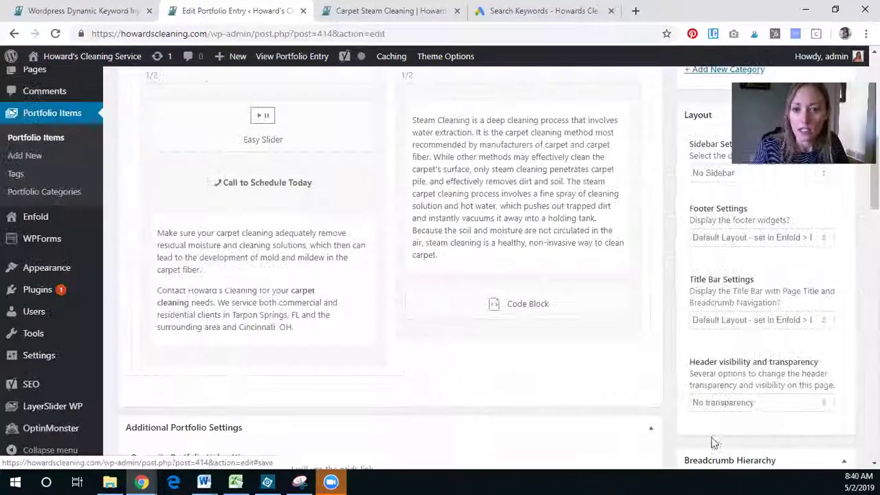
{"action": "scroll", "coordinate": [770, 392], "scroll_direction": "up", "scroll_amount": 10}
{"action": "left_click", "coordinate": [827, 282]}
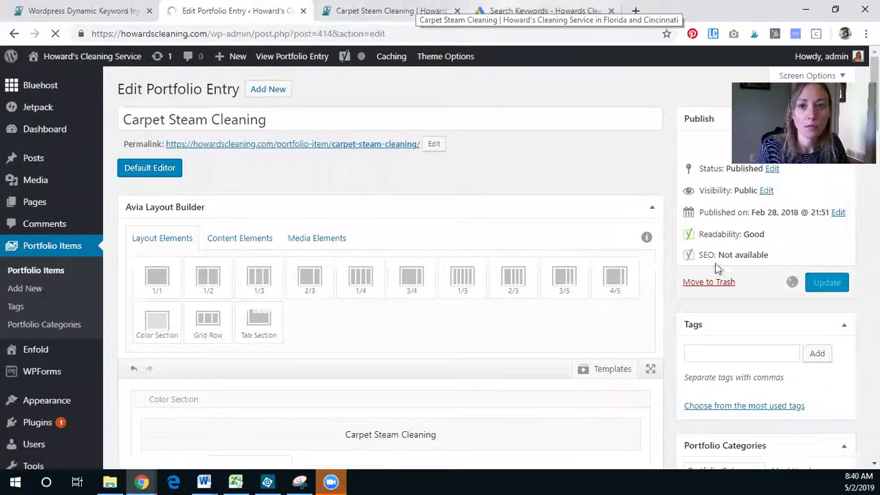
Open the residential carpet cleaning keyword's final URL from Google Ads and check the injected keyword in the form heading
{"action": "left_click", "coordinate": [539, 11]}
{"action": "left_click", "coordinate": [731, 375]}
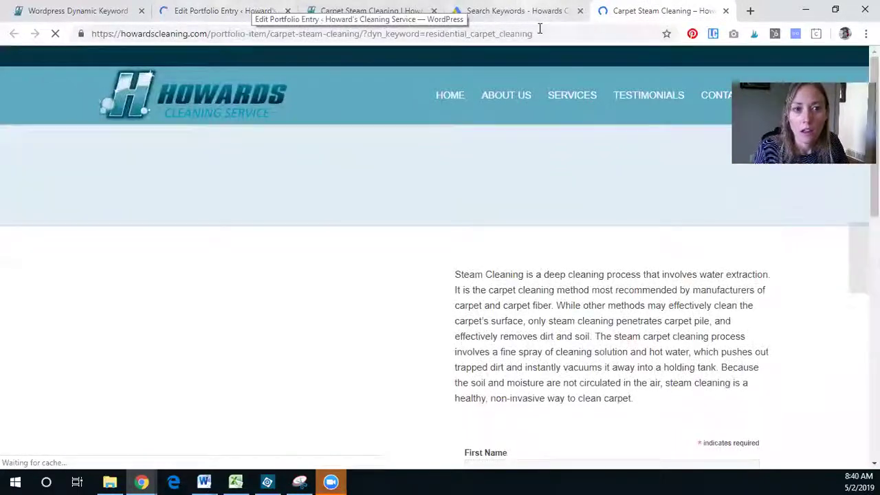
{"action": "scroll", "coordinate": [601, 399], "scroll_direction": "down", "scroll_amount": 1}
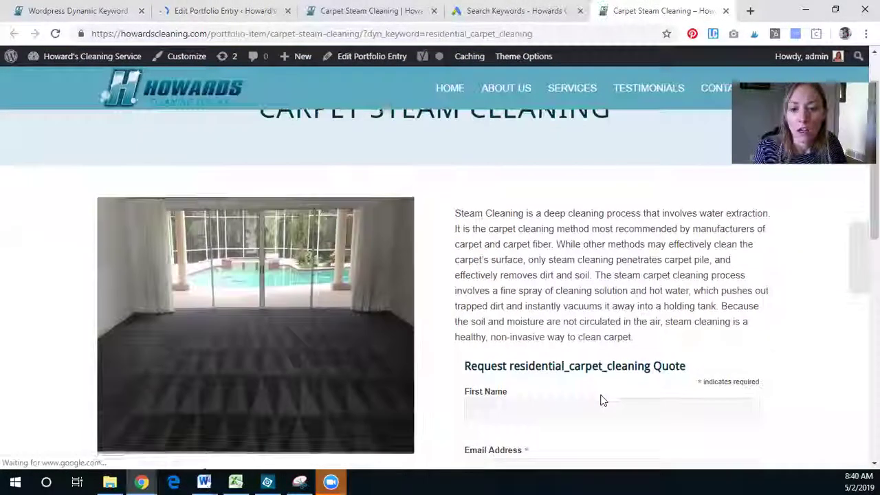
{"action": "left_click_drag", "start_coordinate": [543, 368], "coordinate": [652, 366]}
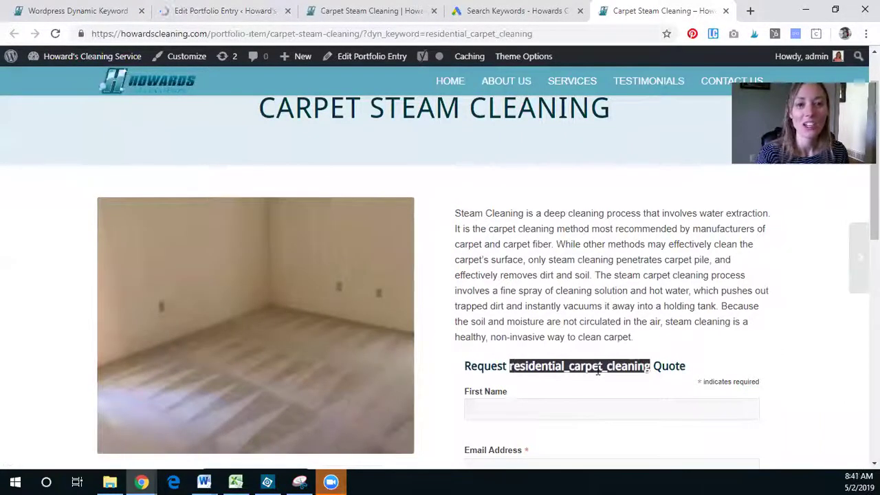
Compare the dyn_keyword parameter in the page address with the keyword text in the form heading, including its underscores
{"action": "left_click", "coordinate": [598, 371]}
{"action": "left_click_drag", "start_coordinate": [563, 34], "coordinate": [377, 34]}
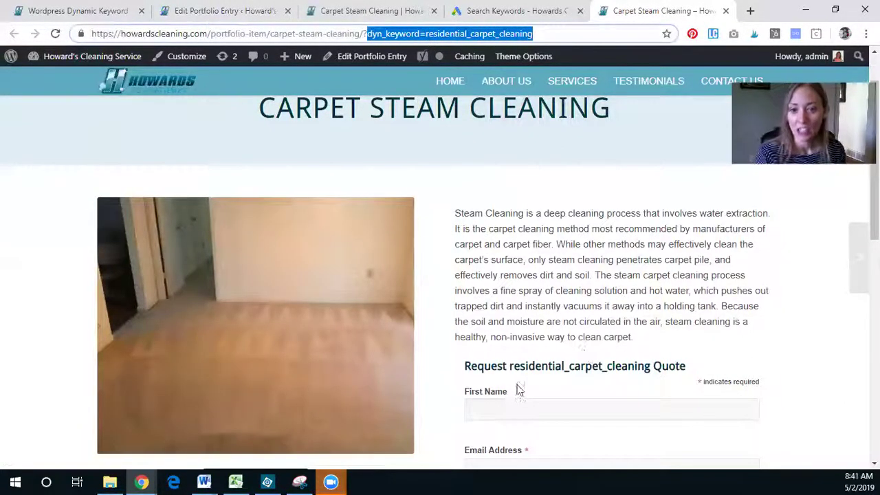
{"action": "left_click_drag", "start_coordinate": [509, 365], "coordinate": [651, 369]}
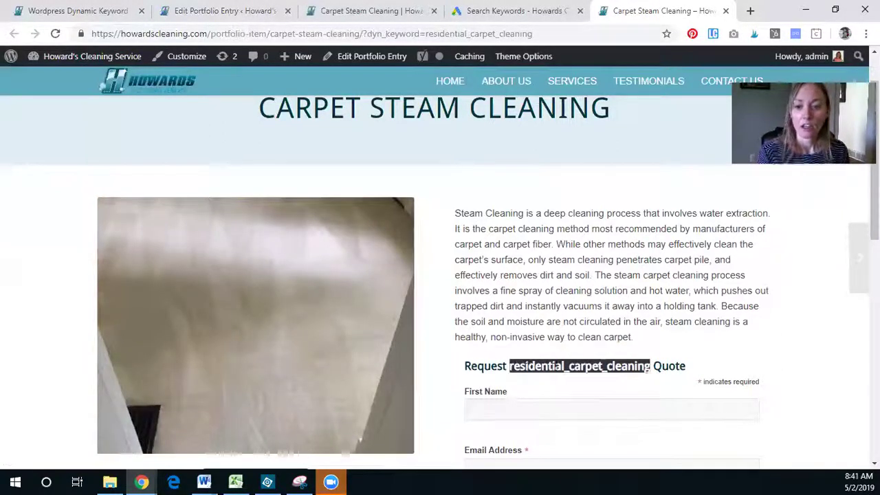
{"action": "left_click", "coordinate": [568, 365]}
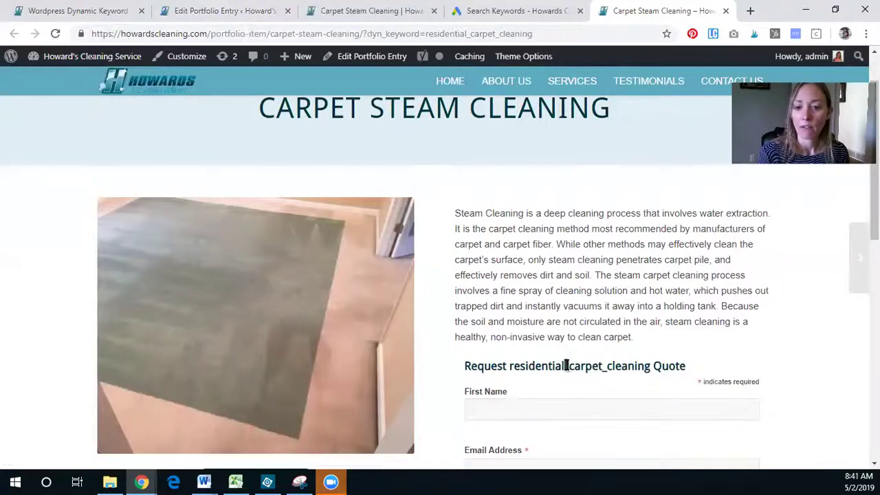
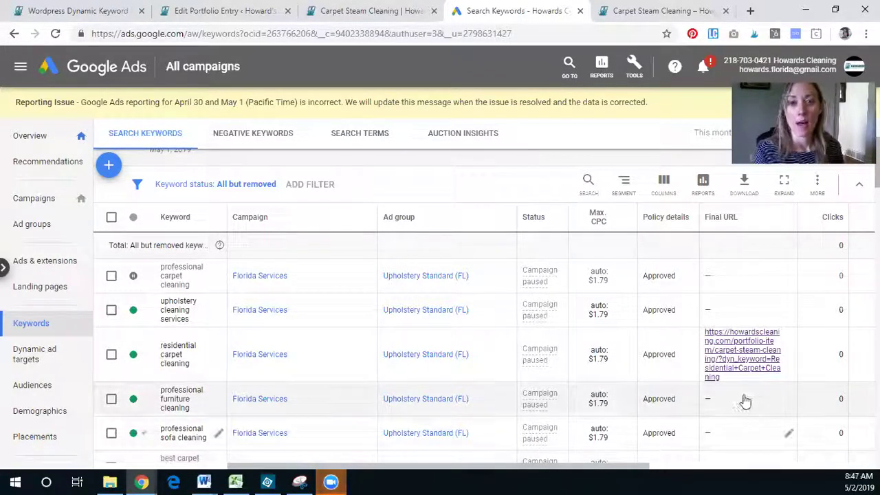
Compare the plain landing page with the version using plus signs between the dyn_keyword words, examining the address and form heading
{"action": "left_click", "coordinate": [416, 11]}
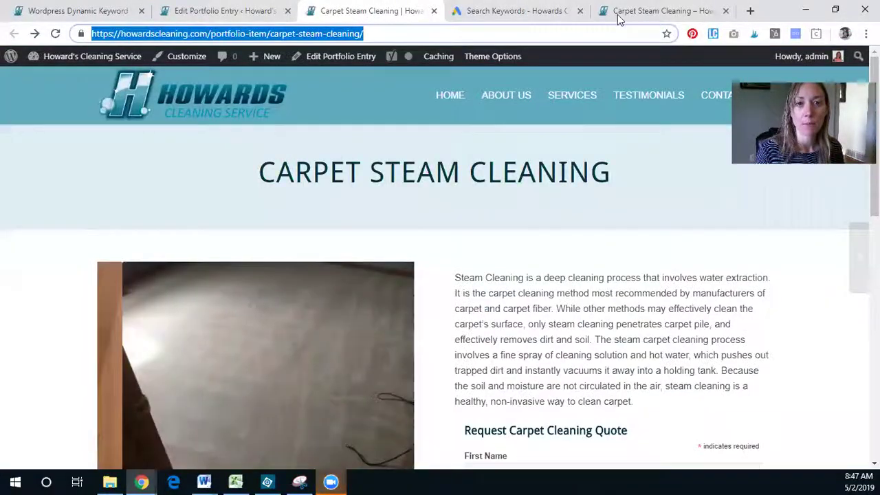
{"action": "left_click", "coordinate": [621, 12]}
{"action": "double_click", "coordinate": [472, 33]}
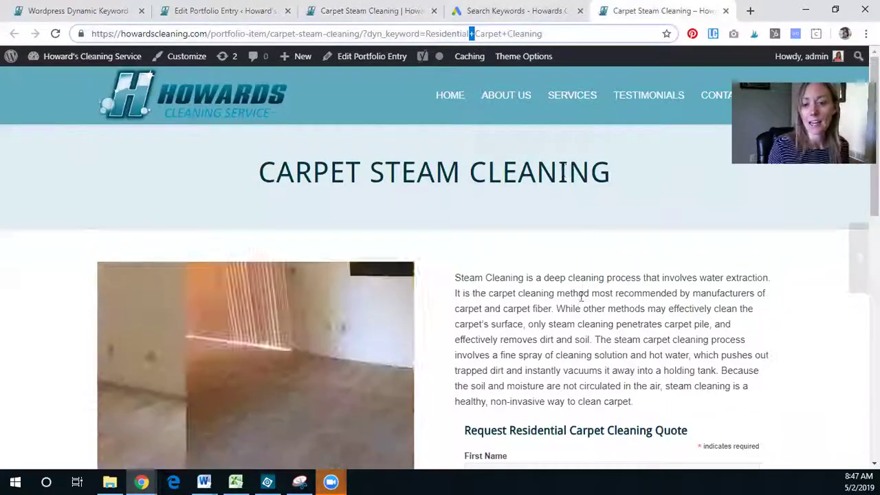
{"action": "scroll", "coordinate": [501, 378], "scroll_direction": "down", "scroll_amount": 1}
{"action": "left_click_drag", "start_coordinate": [512, 372], "coordinate": [656, 369]}
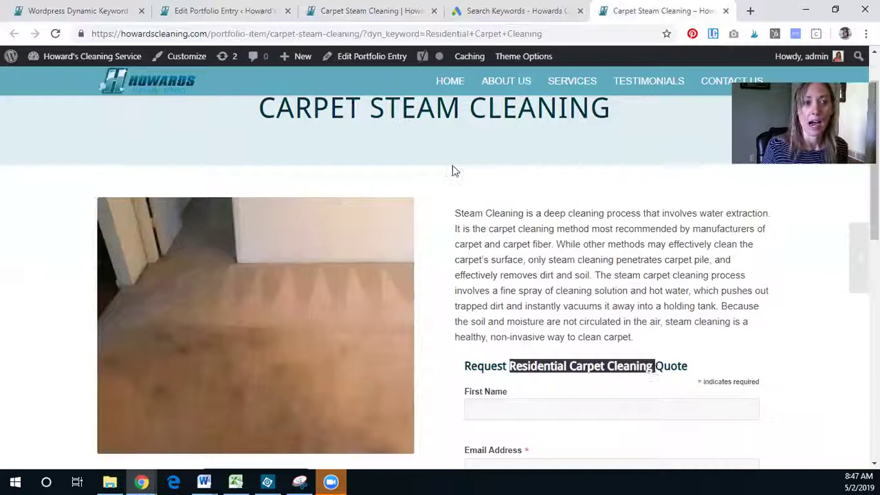
Open the residential carpet cleaning final URL from the Google Ads keyword list and check its query string against the form heading
{"action": "left_click", "coordinate": [520, 15]}
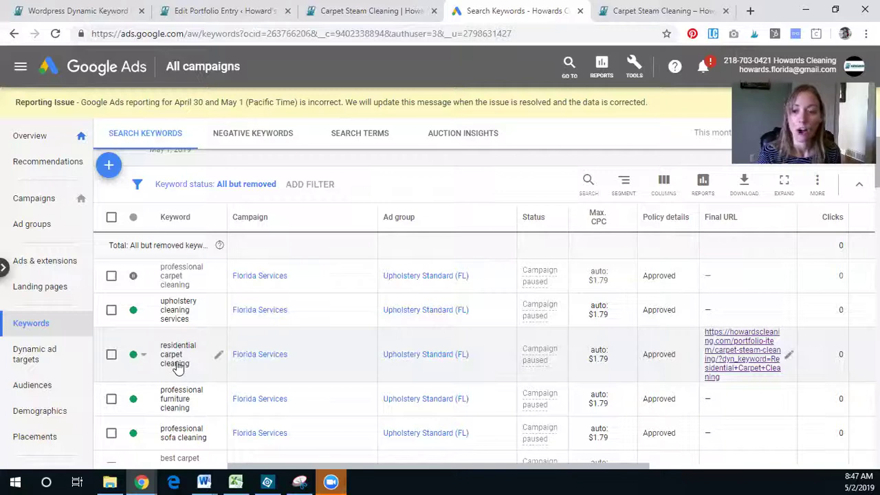
{"action": "left_click", "coordinate": [776, 374]}
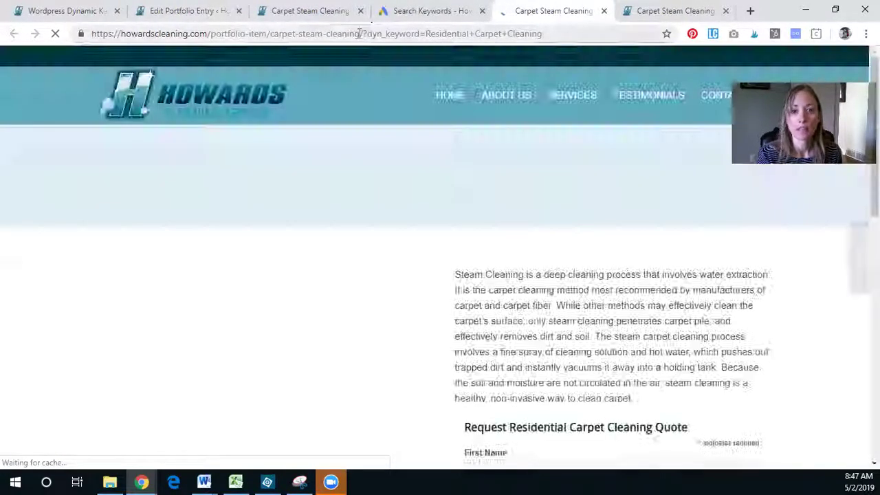
{"action": "left_click_drag", "start_coordinate": [360, 33], "coordinate": [543, 35]}
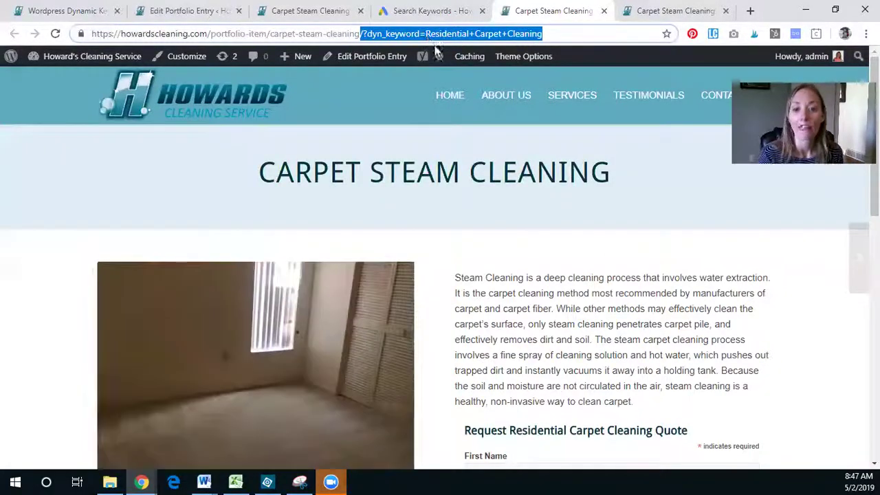
{"action": "scroll", "coordinate": [619, 344], "scroll_direction": "down", "scroll_amount": 2}
{"action": "left_click_drag", "start_coordinate": [509, 301], "coordinate": [651, 303]}
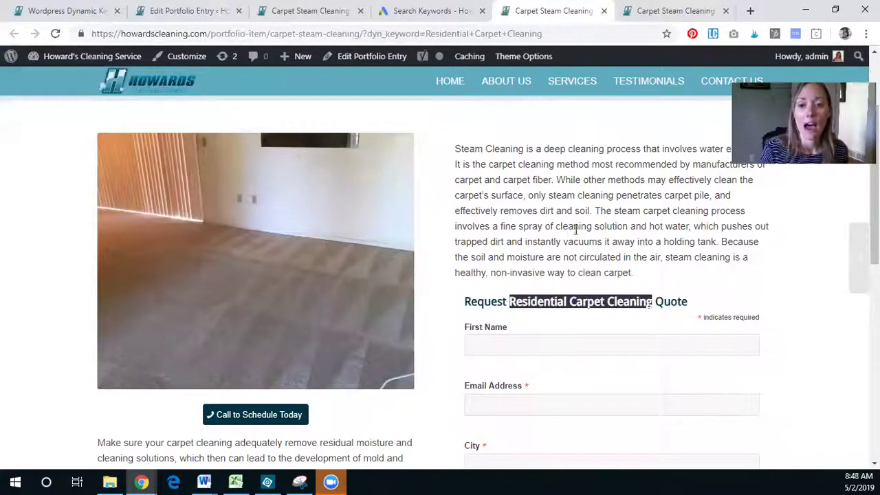
{"action": "scroll", "coordinate": [574, 230], "scroll_direction": "down", "scroll_amount": 3}
{"action": "scroll", "coordinate": [593, 285], "scroll_direction": "up", "scroll_amount": 4}
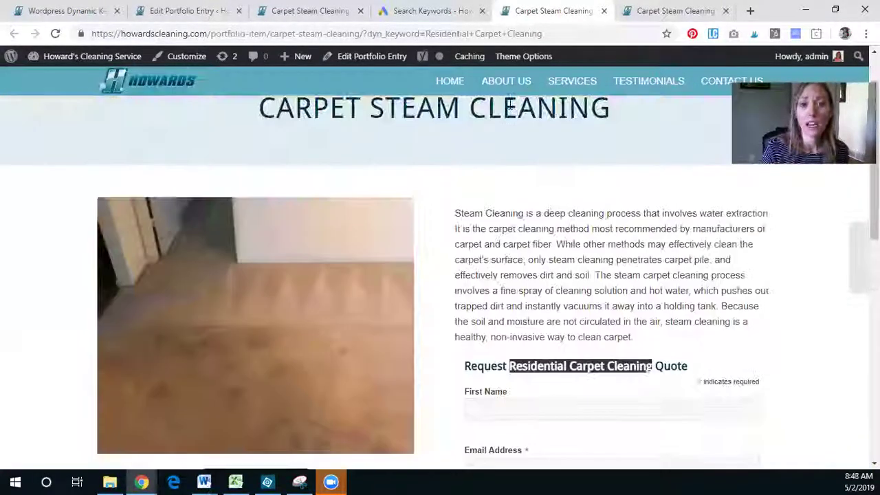
Return to the Google Ads keyword list and look through the other keywords and their final URLs
{"action": "left_click", "coordinate": [411, 10]}
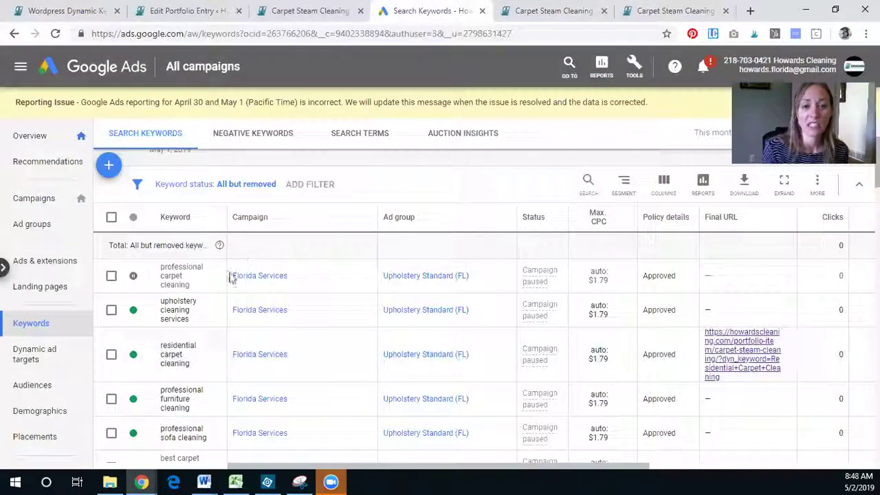
{"action": "scroll", "coordinate": [172, 303], "scroll_direction": "down", "scroll_amount": 2}
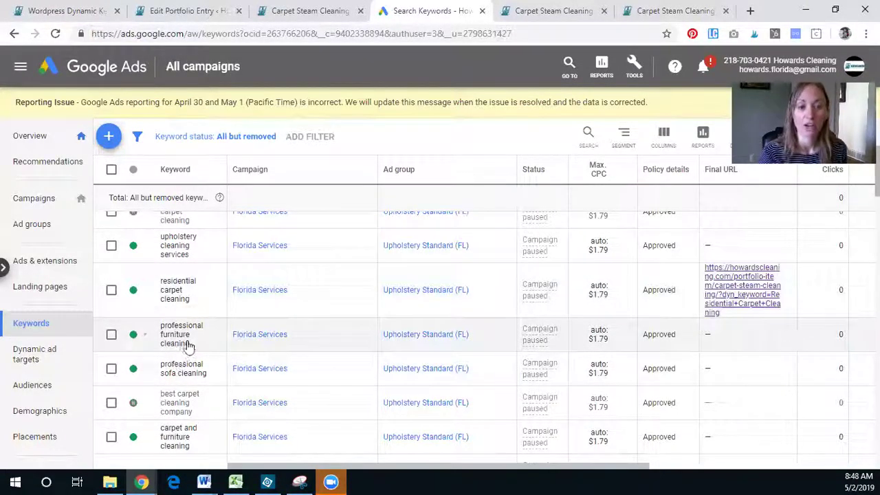
{"action": "scroll", "coordinate": [186, 352], "scroll_direction": "down", "scroll_amount": 2}
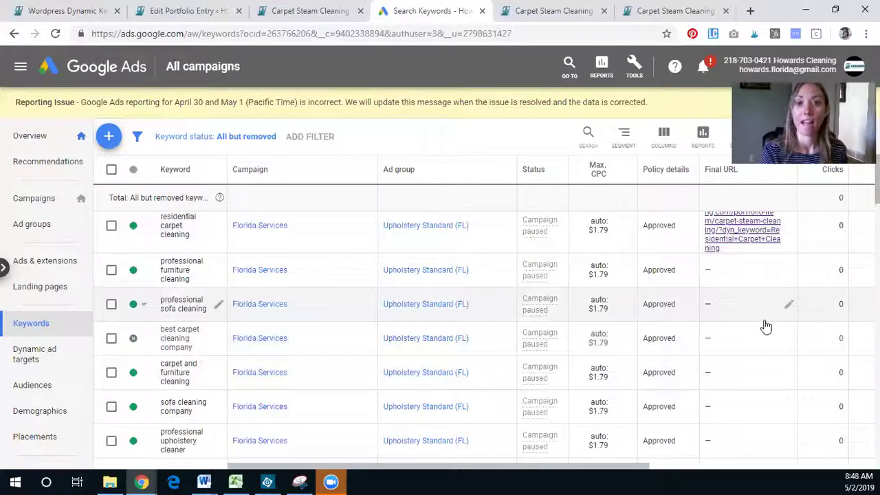
Reload the Carpet Steam Cleaning landing page without the "?dyn_keyword=Residential+Carpet+Cleaning" query string to test the heading's default text
{"action": "left_click", "coordinate": [553, 11]}
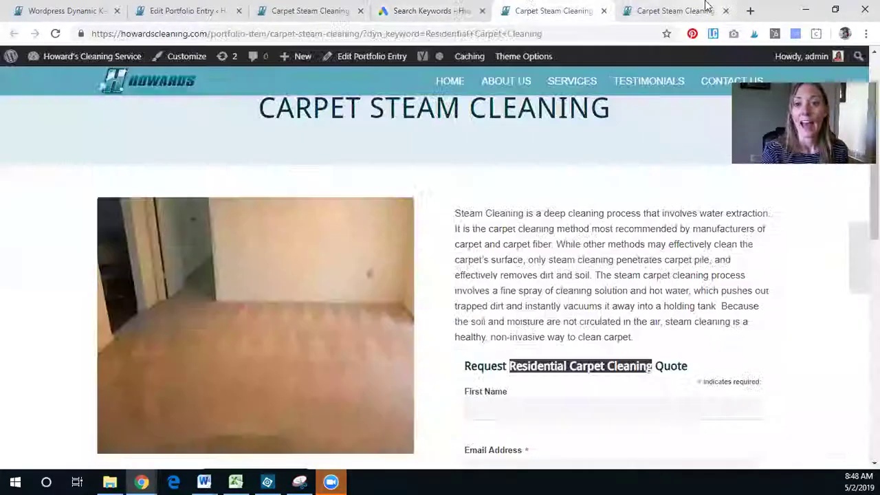
{"action": "left_click", "coordinate": [666, 8]}
{"action": "left_click", "coordinate": [522, 366]}
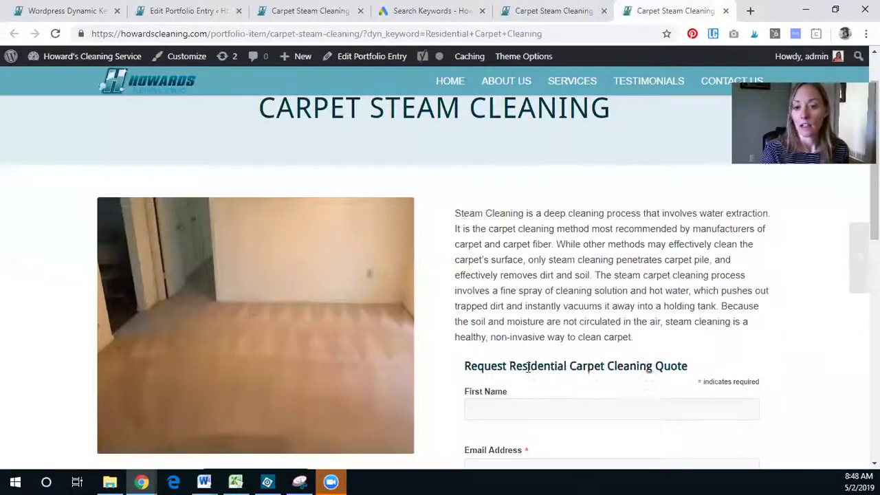
{"action": "left_click", "coordinate": [536, 10]}
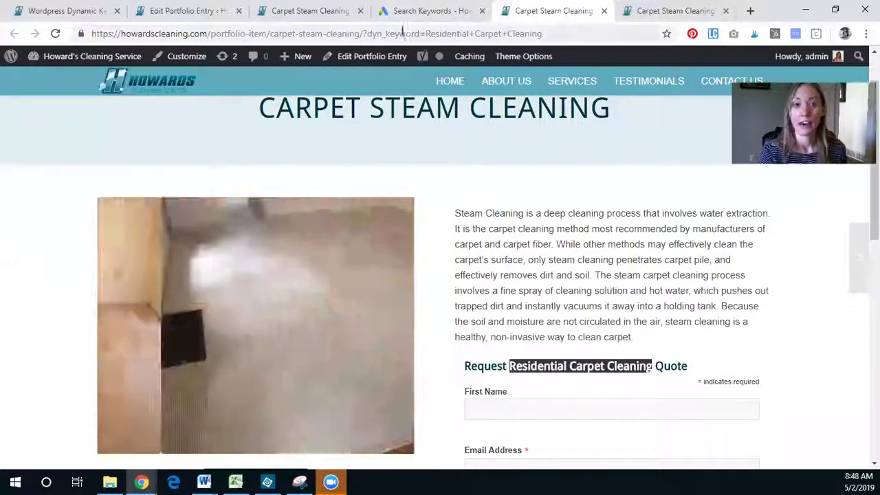
{"action": "left_click_drag", "start_coordinate": [362, 33], "coordinate": [543, 33]}
{"action": "key", "text": "BackSpace"}
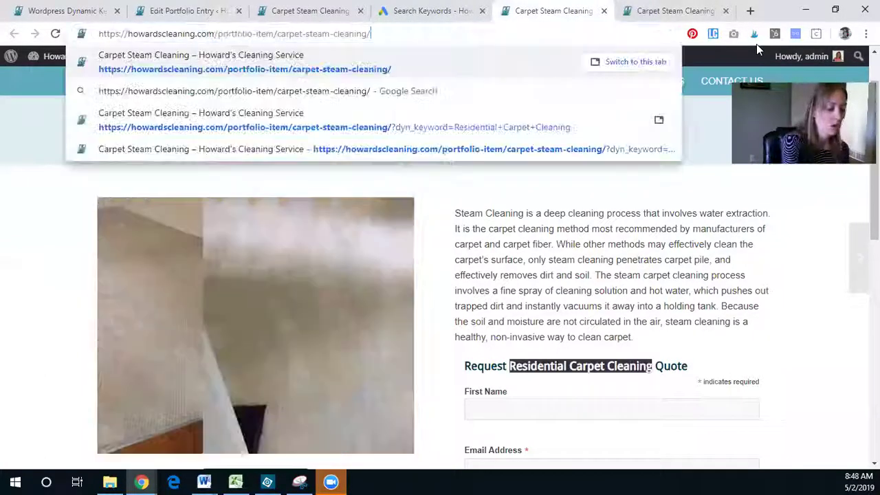
{"action": "key", "text": "Return"}
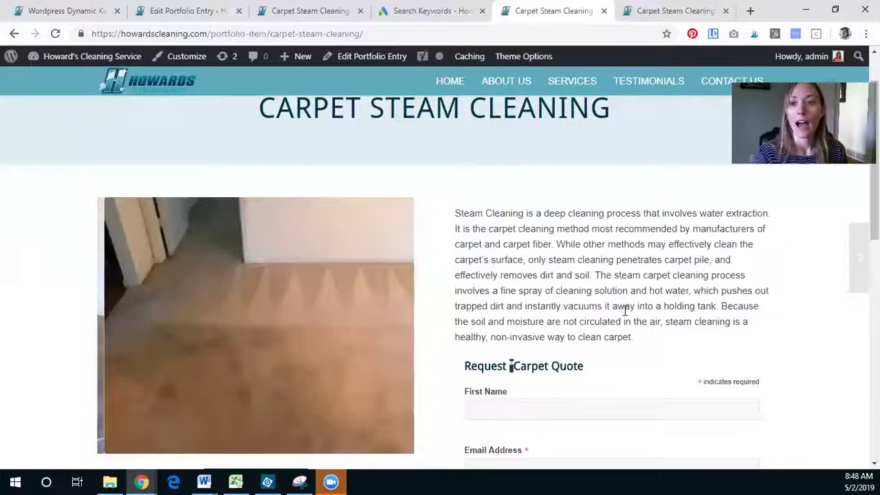
In the portfolio entry's Code Block, correct the form heading's shortcode to [seerox_wpdki_dyn_keywords default="Carpet Cleaning"] between "Request" and "Quote"
{"action": "left_click", "coordinate": [168, 9]}
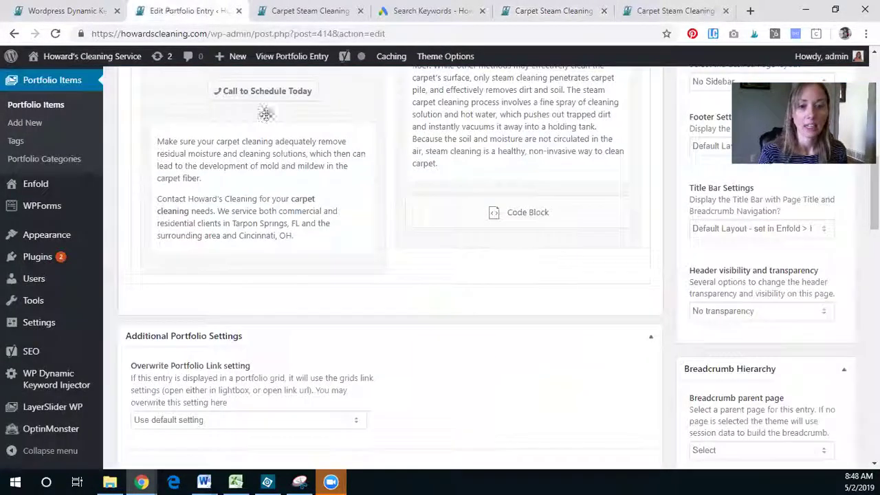
{"action": "scroll", "coordinate": [415, 269], "scroll_direction": "up", "scroll_amount": 5}
{"action": "scroll", "coordinate": [414, 269], "scroll_direction": "down", "scroll_amount": 3}
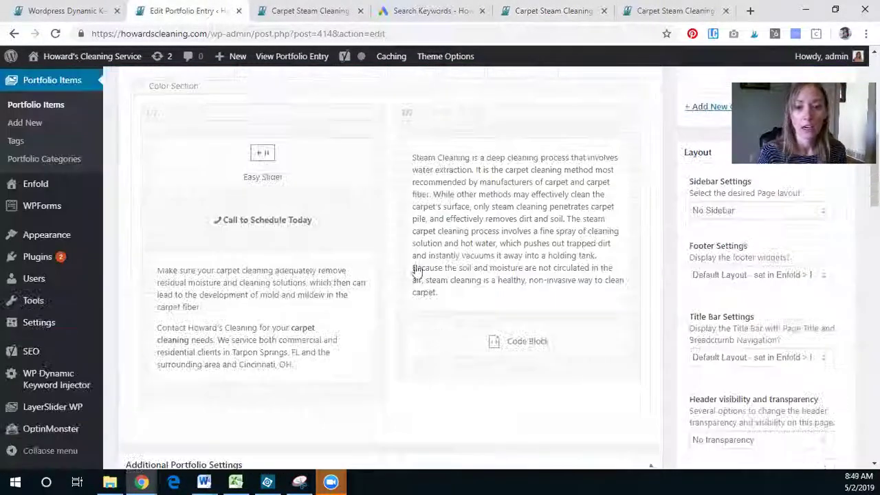
{"action": "left_click", "coordinate": [458, 335]}
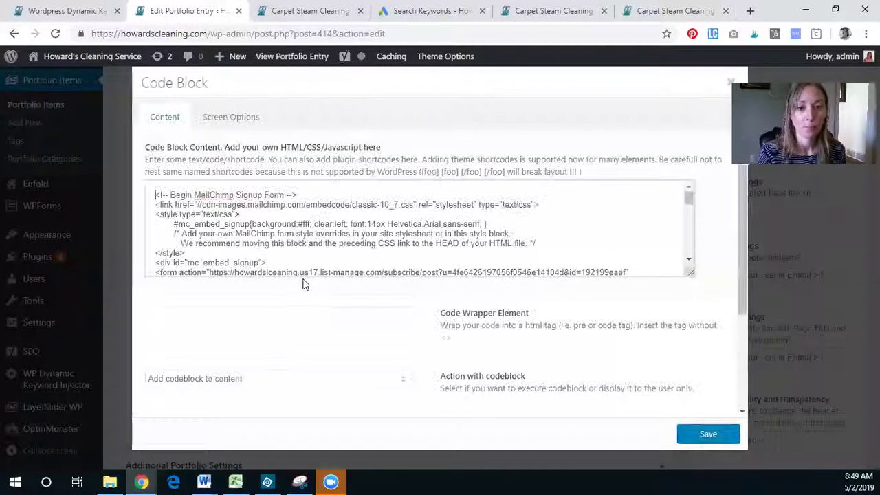
{"action": "scroll", "coordinate": [435, 209], "scroll_direction": "down", "scroll_amount": 2}
{"action": "left_click_drag", "start_coordinate": [691, 274], "coordinate": [694, 389]}
{"action": "scroll", "coordinate": [371, 289], "scroll_direction": "up", "scroll_amount": 2}
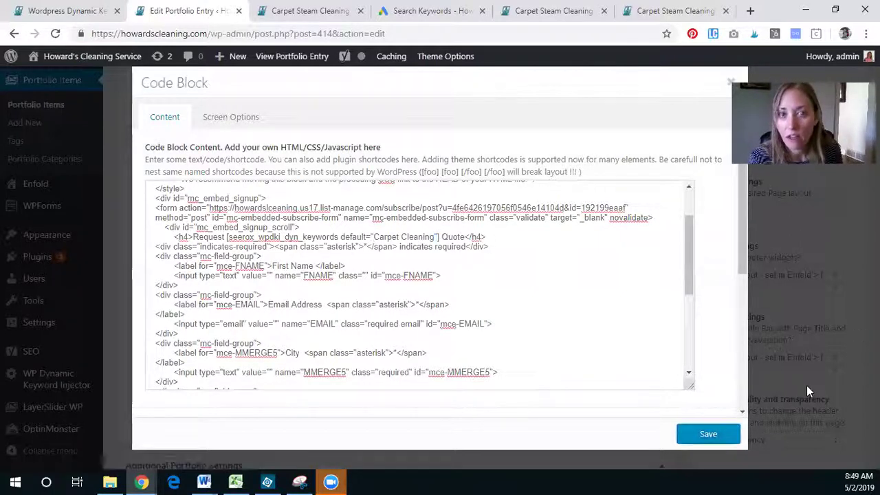
Save the code block and update the Carpet Steam Cleaning portfolio entry
{"action": "left_click", "coordinate": [730, 435]}
{"action": "scroll", "coordinate": [777, 411], "scroll_direction": "up", "scroll_amount": 5}
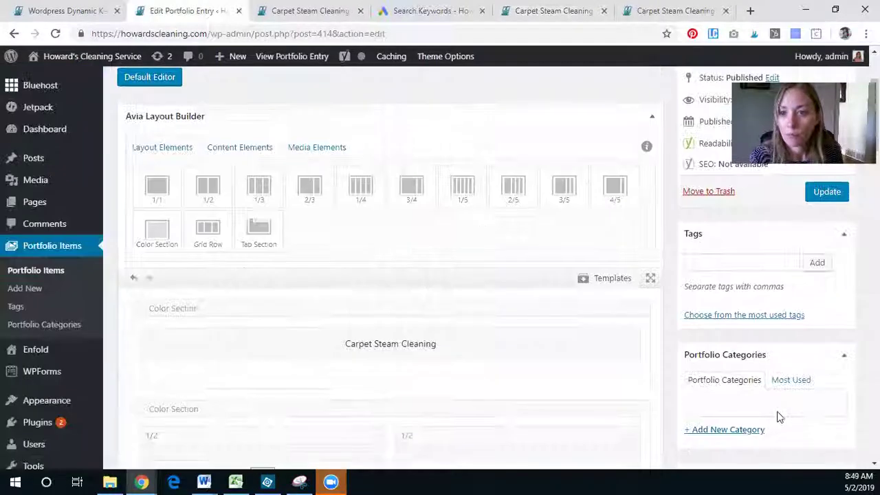
{"action": "left_click", "coordinate": [827, 320]}
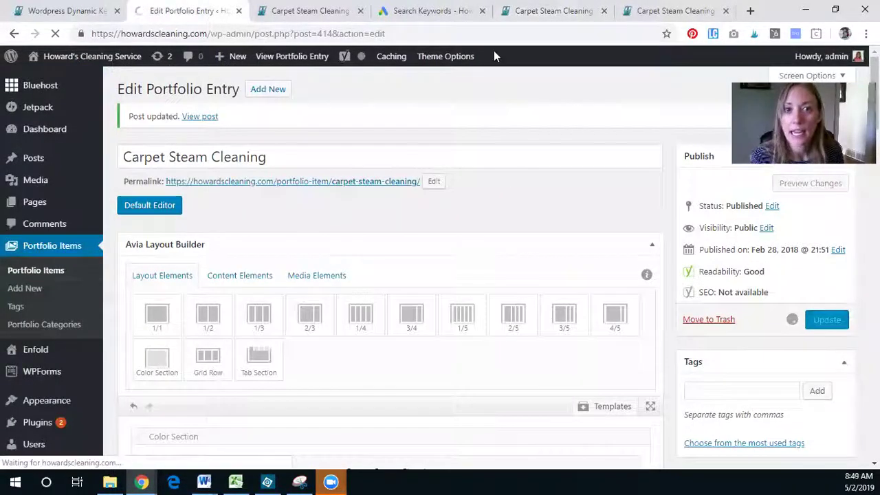
Reload the plain Carpet Steam Cleaning landing page and check the default text in its form heading
{"action": "left_click", "coordinate": [549, 11]}
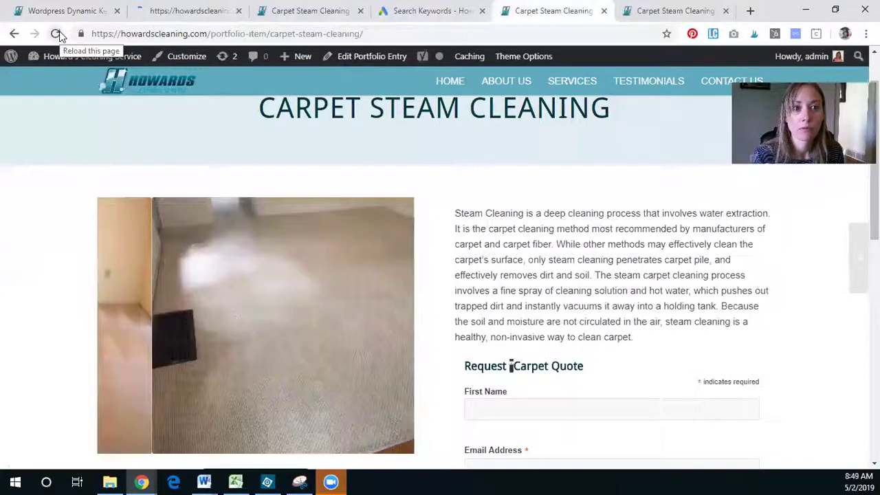
{"action": "left_click", "coordinate": [56, 34]}
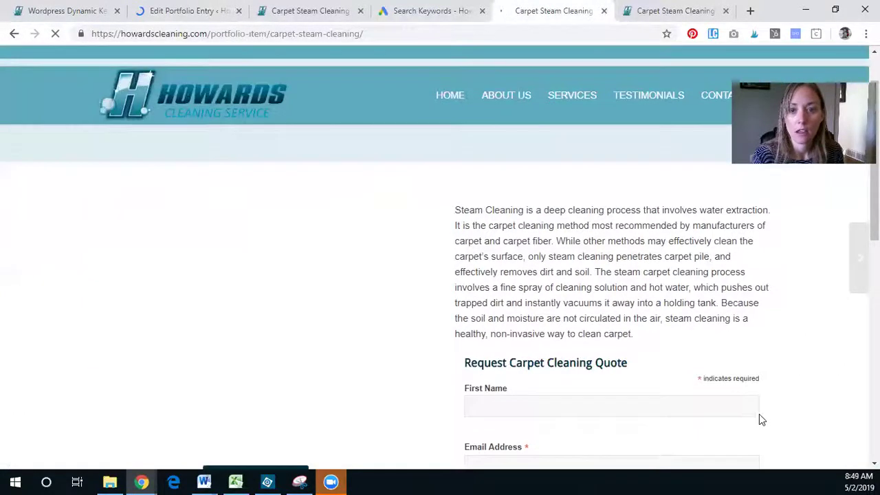
{"action": "mouse_move", "coordinate": [828, 289]}
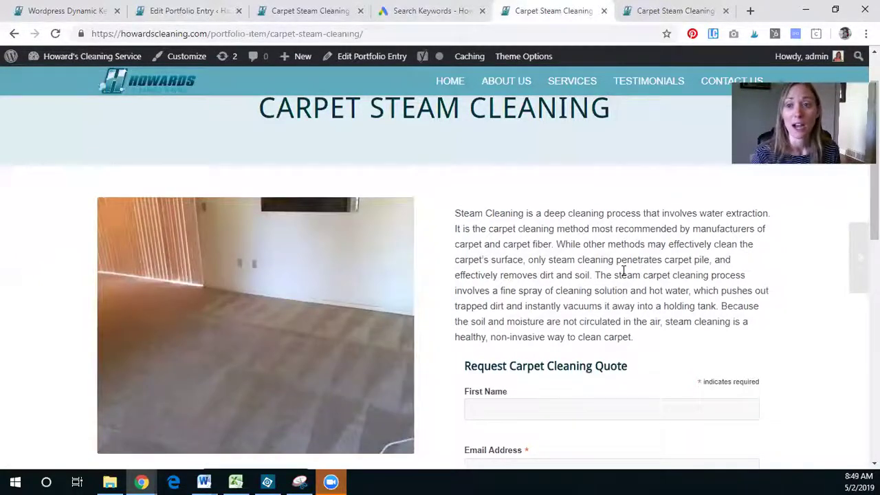
{"action": "left_click_drag", "start_coordinate": [461, 366], "coordinate": [624, 370]}
On the Residential+Carpet+Cleaning version of the landing page, compare the dyn_keyword query string with the form heading
{"action": "left_click", "coordinate": [681, 21]}
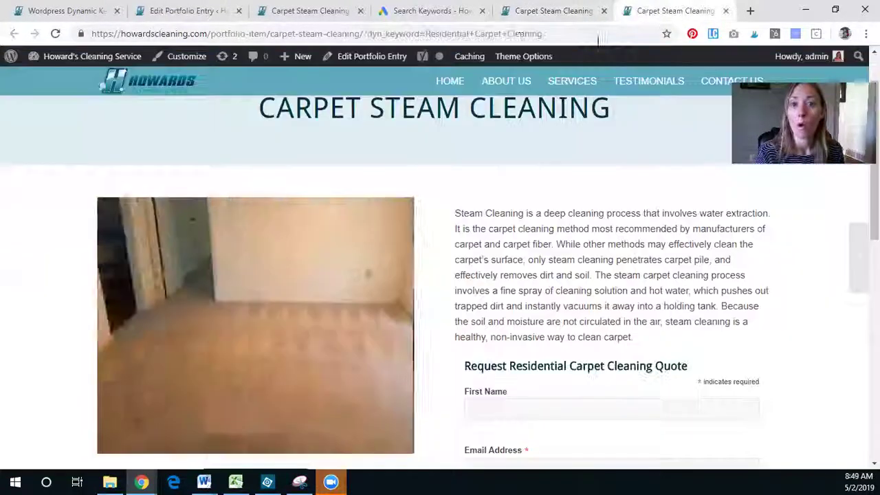
{"action": "left_click_drag", "start_coordinate": [355, 33], "coordinate": [529, 30]}
{"action": "left_click", "coordinate": [541, 33]}
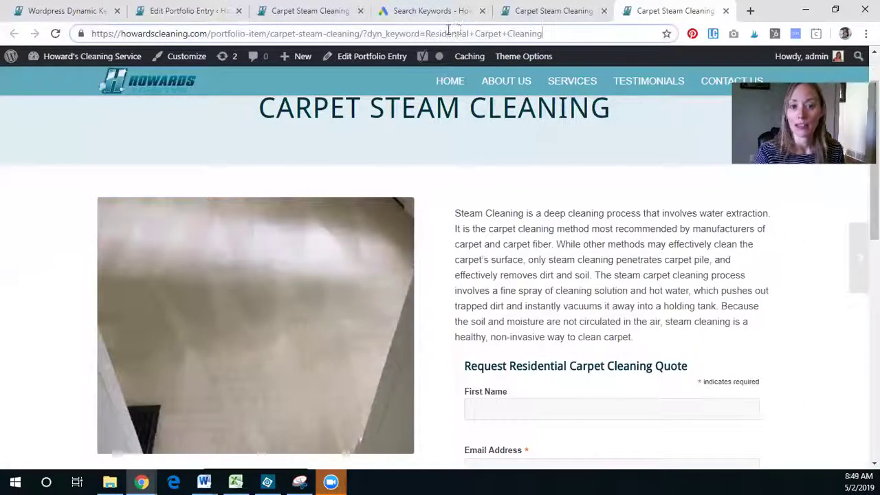
{"action": "left_click_drag", "start_coordinate": [508, 365], "coordinate": [693, 371]}
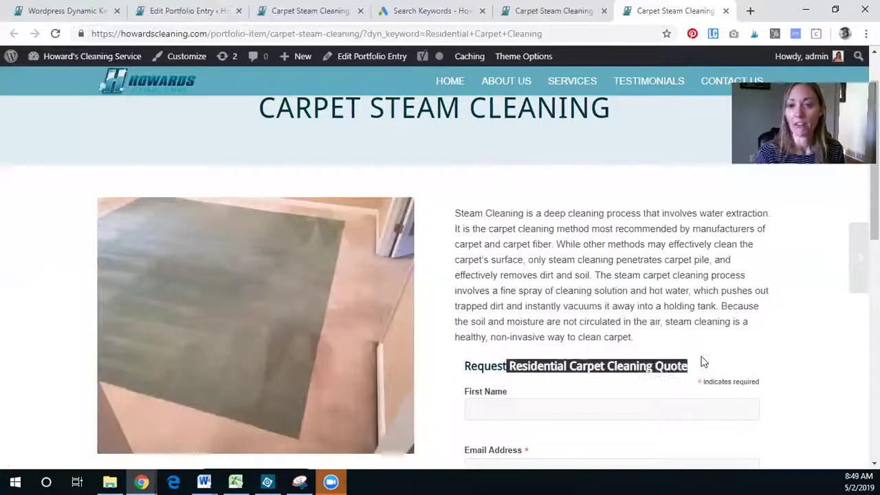
{"action": "left_click", "coordinate": [703, 362]}
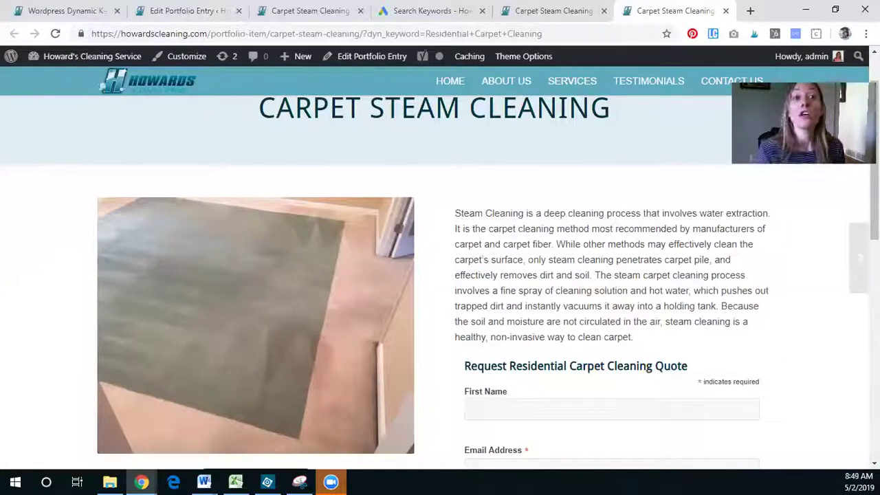
Review the page_title parameter in the WP Dynamic Keywords Injector usage notes
{"action": "left_click", "coordinate": [38, 9]}
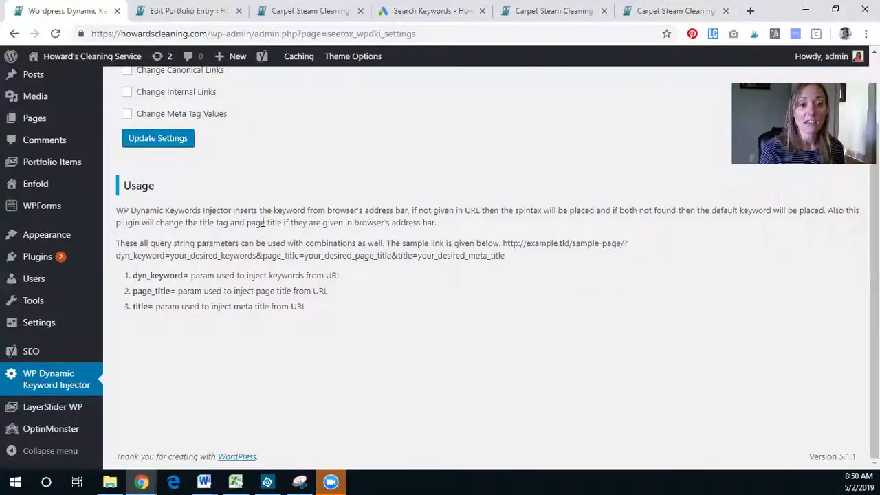
{"action": "left_click_drag", "start_coordinate": [146, 285], "coordinate": [365, 296]}
{"action": "left_click", "coordinate": [295, 292]}
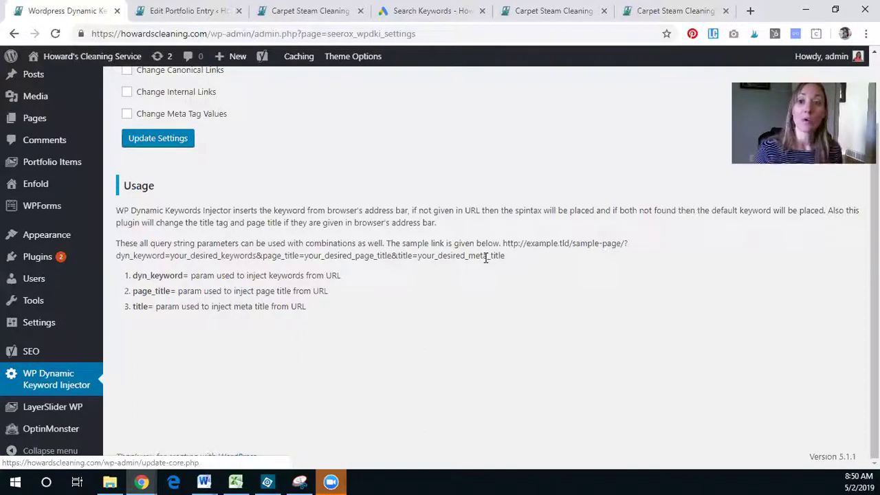
Examine the Yoast SEO snippet preview of the Carpet Steam Cleaning portfolio entry for its page title and meta description
{"action": "left_click", "coordinate": [304, 11]}
{"action": "left_click", "coordinate": [200, 11]}
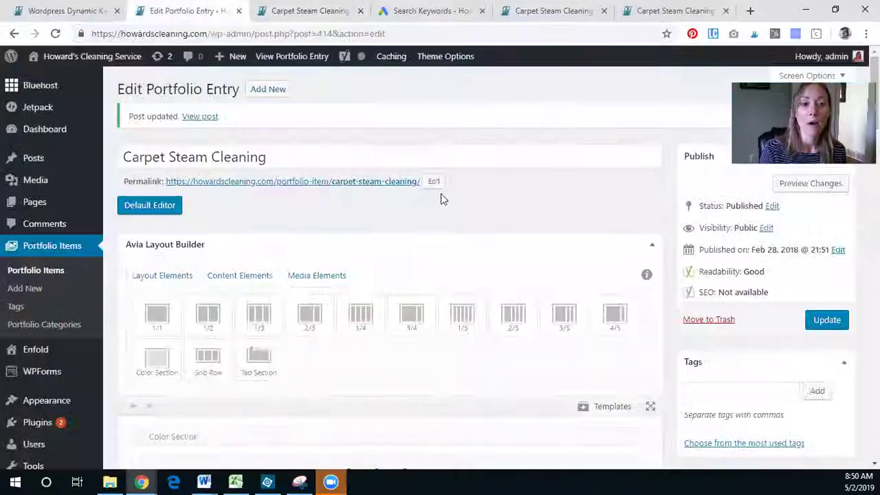
{"action": "scroll", "coordinate": [463, 237], "scroll_direction": "down", "scroll_amount": 15}
{"action": "scroll", "coordinate": [464, 243], "scroll_direction": "up", "scroll_amount": 4}
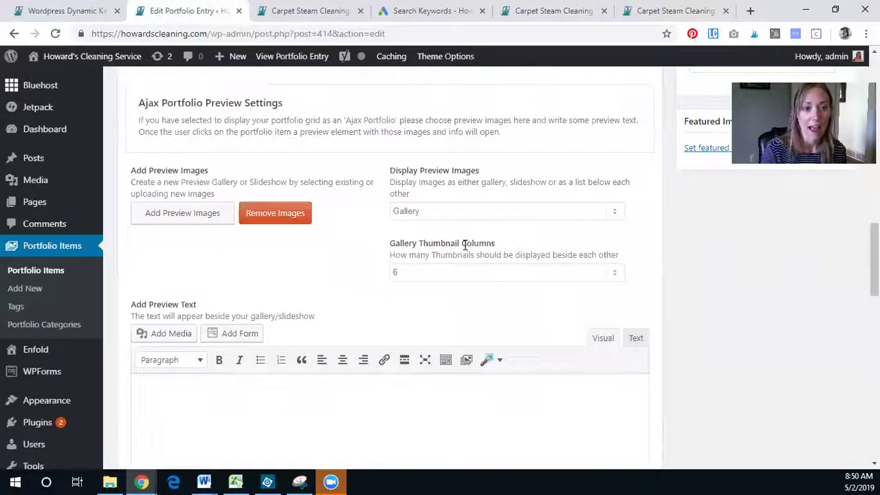
{"action": "scroll", "coordinate": [464, 244], "scroll_direction": "up", "scroll_amount": 1}
{"action": "scroll", "coordinate": [465, 245], "scroll_direction": "down", "scroll_amount": 10}
{"action": "scroll", "coordinate": [464, 250], "scroll_direction": "down", "scroll_amount": 2}
{"action": "scroll", "coordinate": [385, 256], "scroll_direction": "up", "scroll_amount": 4}
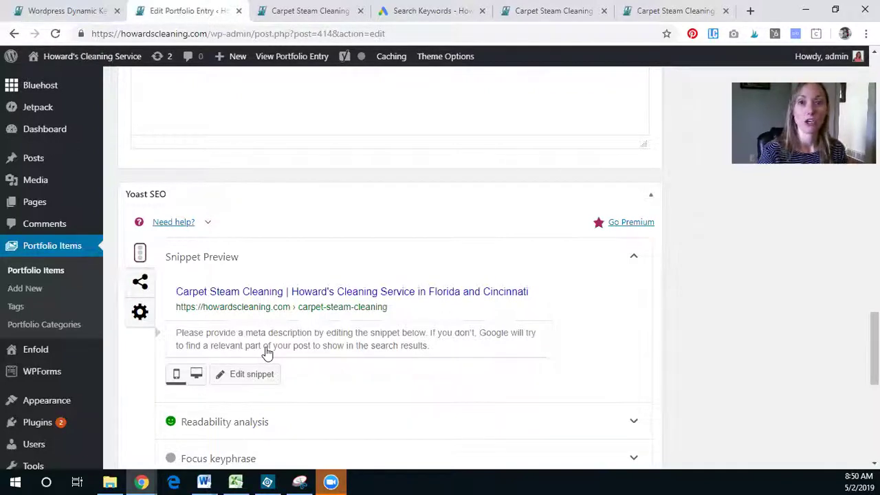
{"action": "scroll", "coordinate": [266, 352], "scroll_direction": "up", "scroll_amount": 15}
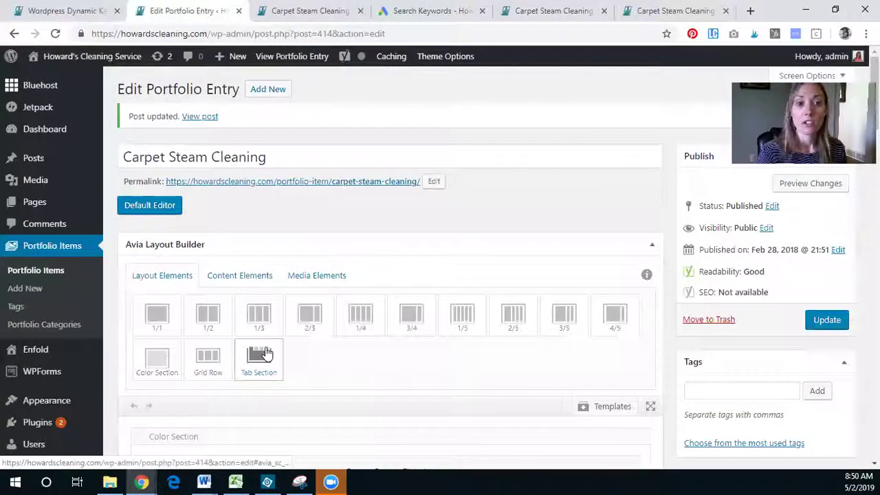
{"action": "left_click_drag", "start_coordinate": [267, 352], "coordinate": [373, 461]}
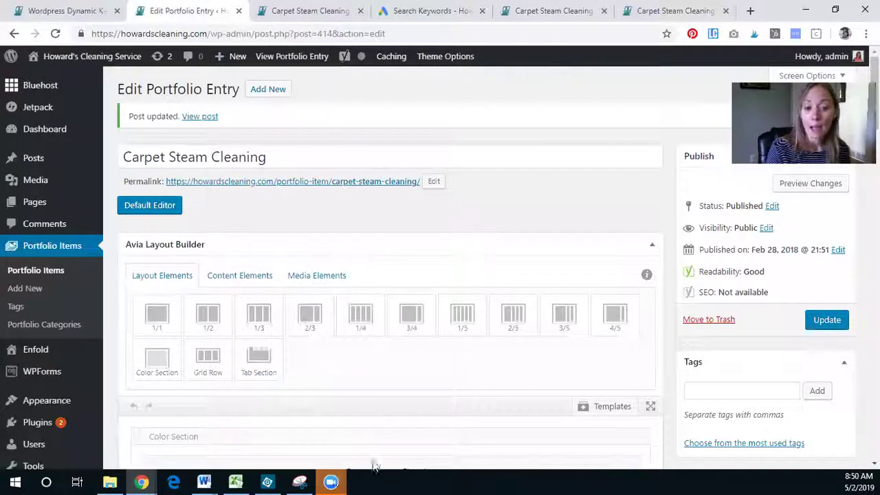
{"action": "mouse_move", "coordinate": [331, 481]}
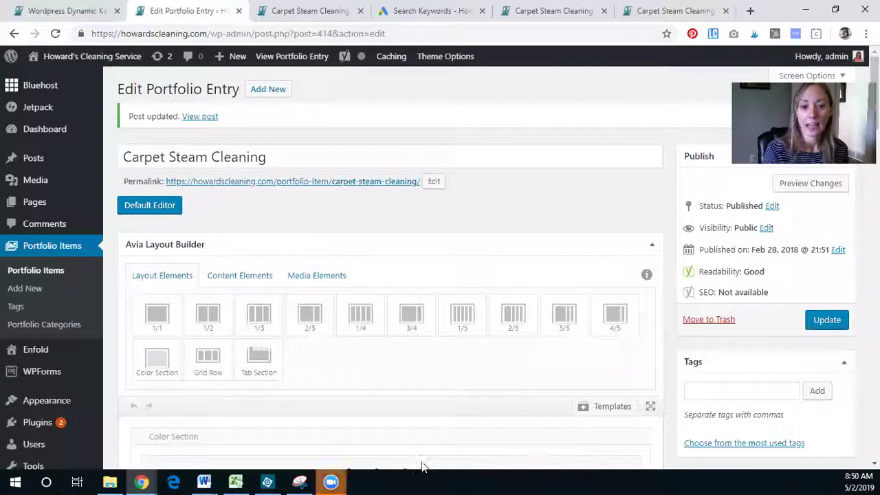